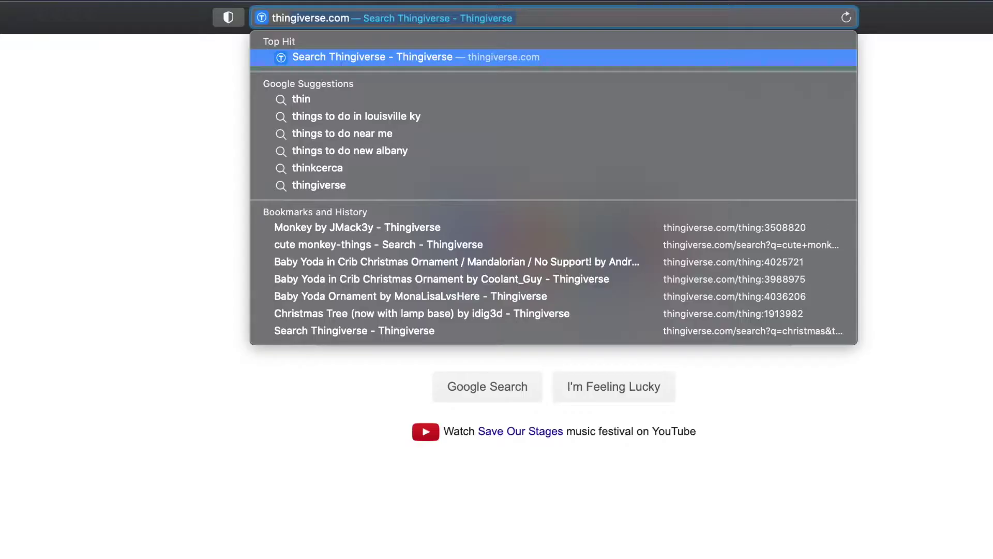
- Load the Thingiverse home page, scroll its popular designs, and enter 'cute monkey' as a search
key("Return")
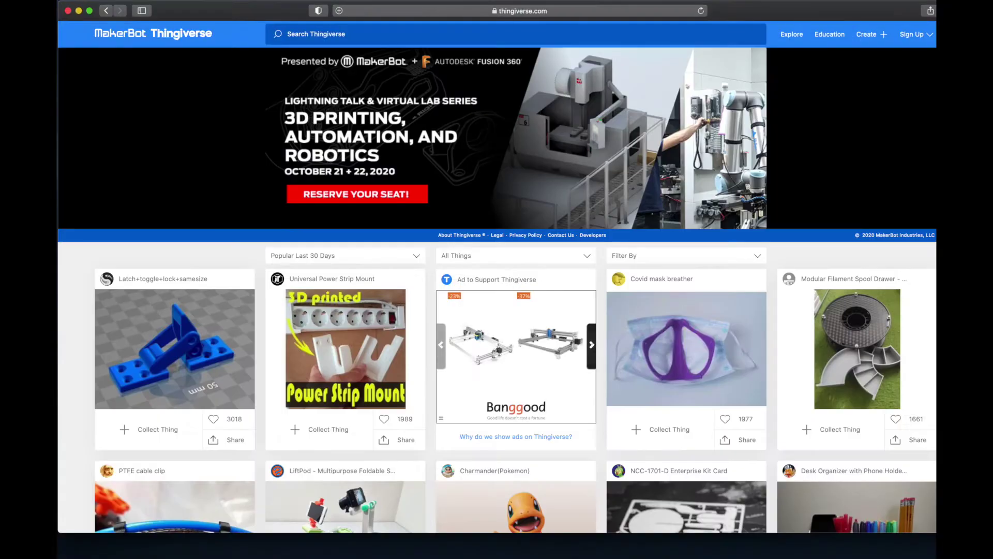
scroll(695, 348, "down", 5)
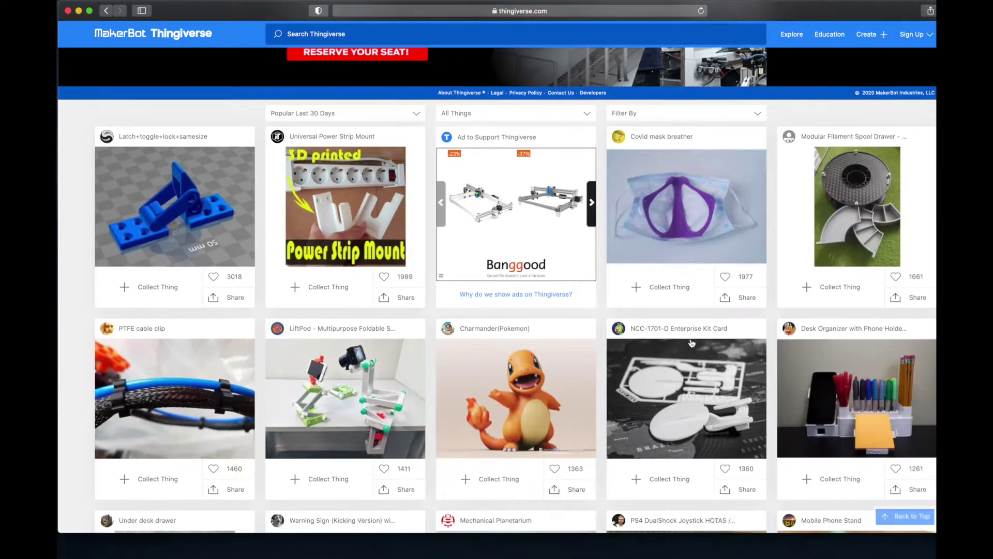
scroll(583, 452, "up", 5)
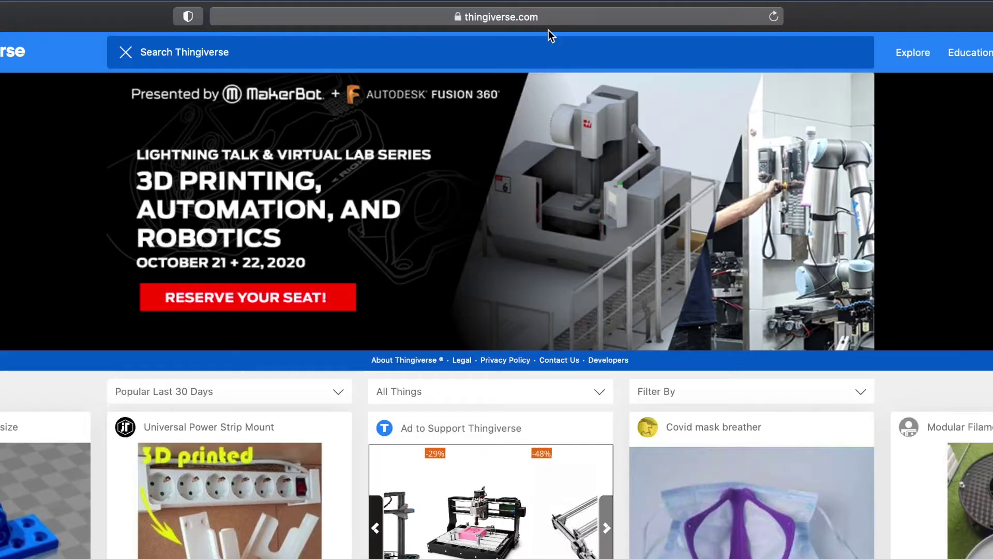
type("cute monkey")
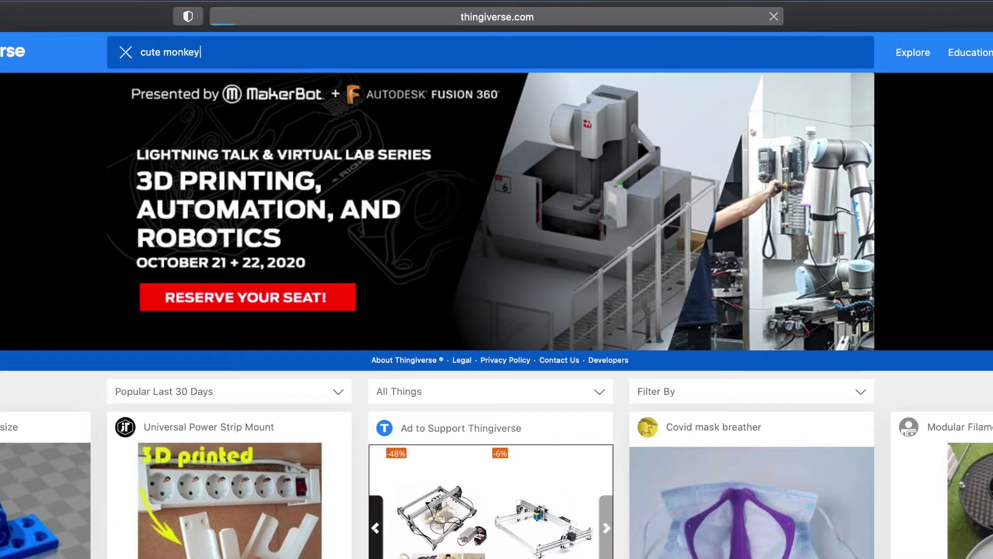
- Run the 'cute monkey' search and scroll through the results to the Monkey design
key("Return")
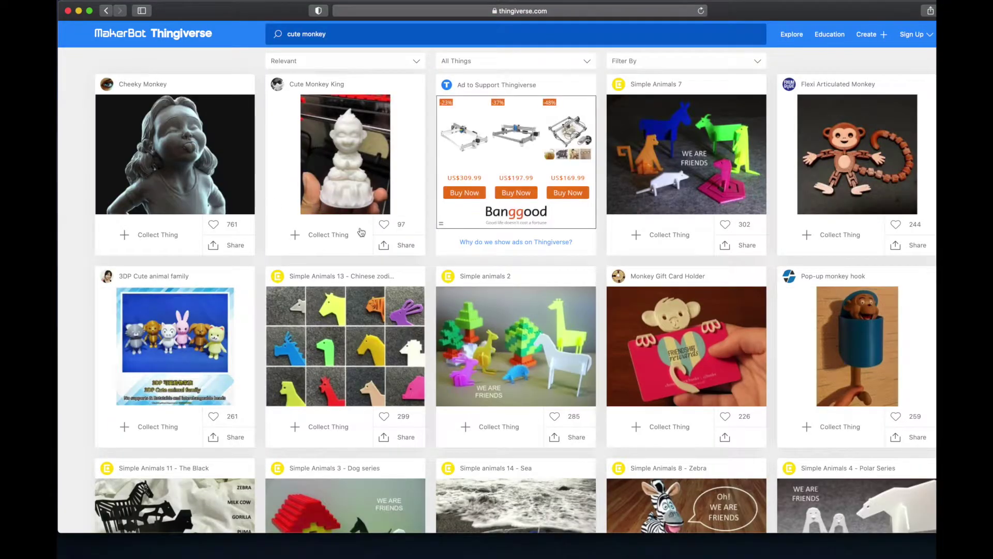
scroll(362, 230, "down", 5)
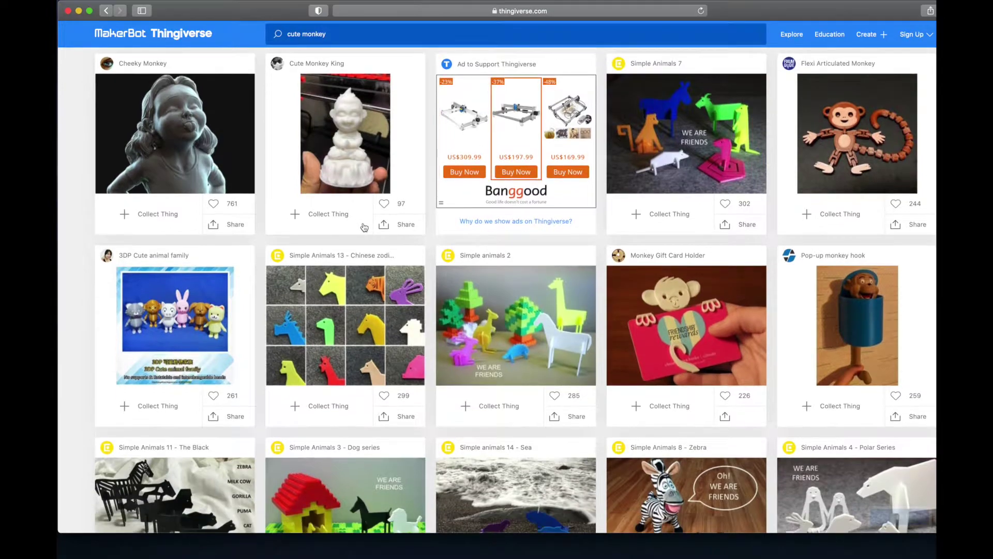
scroll(365, 228, "down", 6)
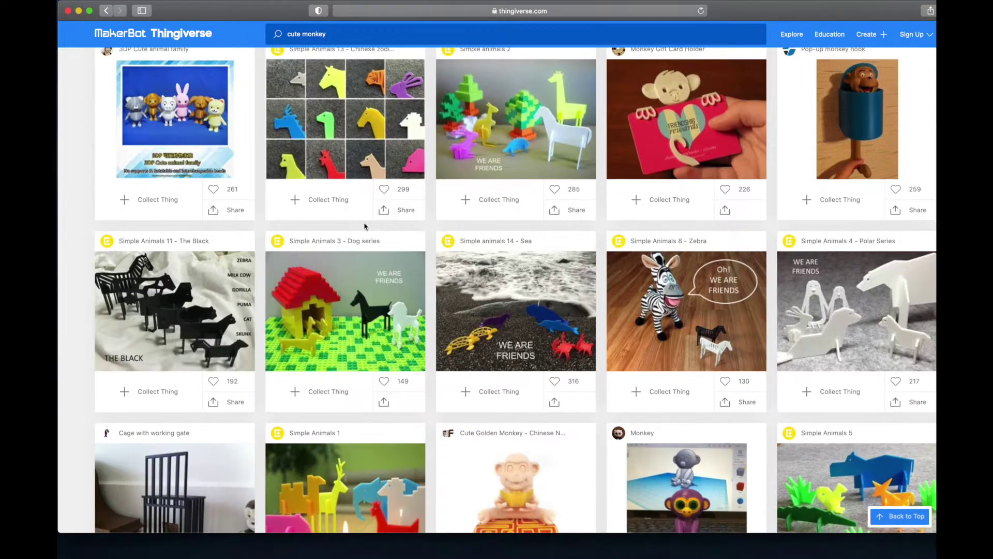
scroll(365, 226, "down", 7)
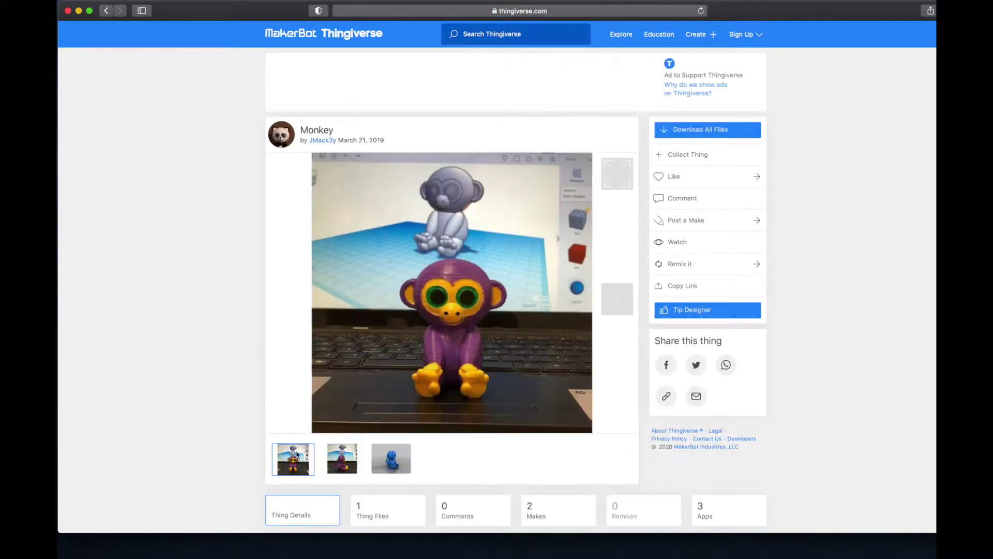
- View the Monkey's side photo and rotate the model in the 3D viewer
left_click(343, 465)
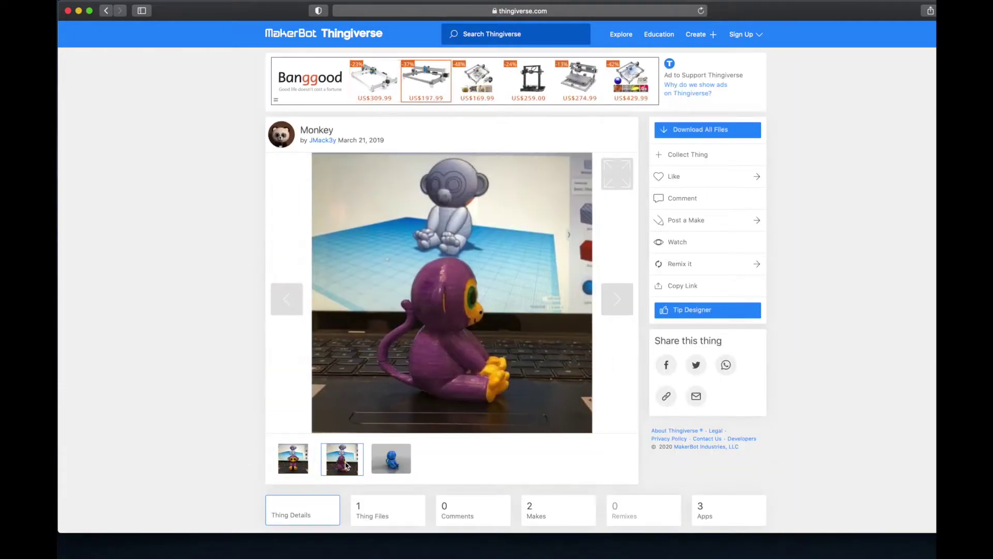
left_click(381, 468)
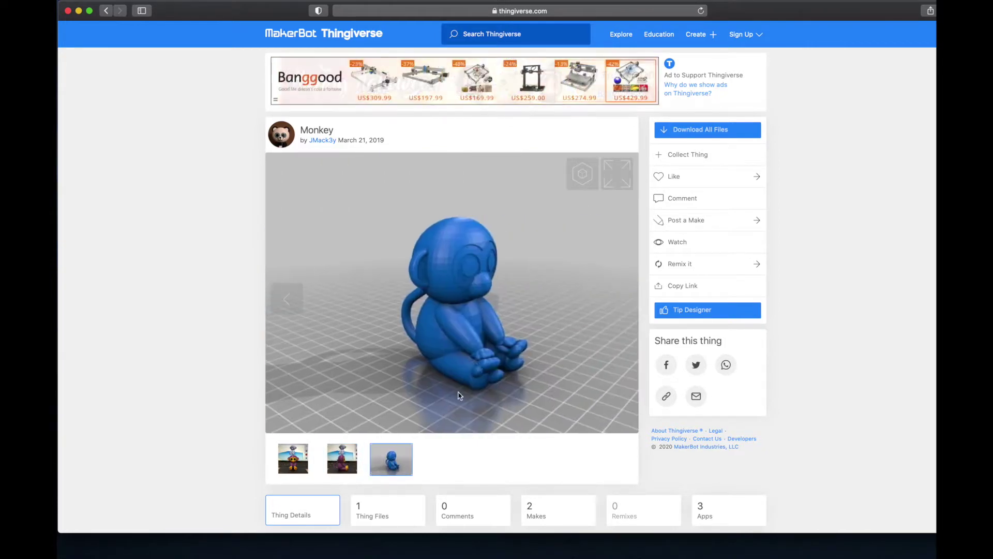
left_click(593, 176)
left_click_drag(548, 322, 562, 290)
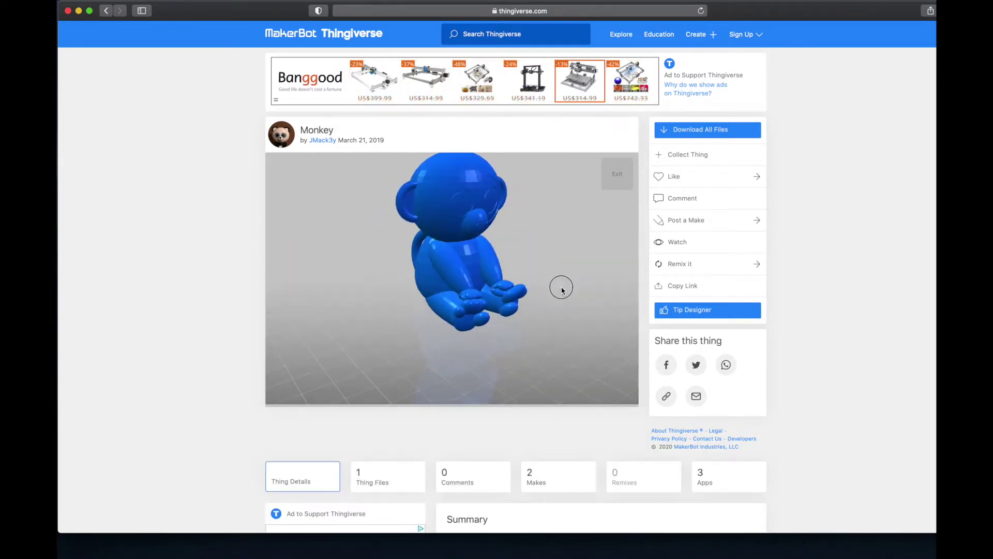
- Download all of the Monkey design's files and minimize Safari
scroll(355, 111, "down", 2)
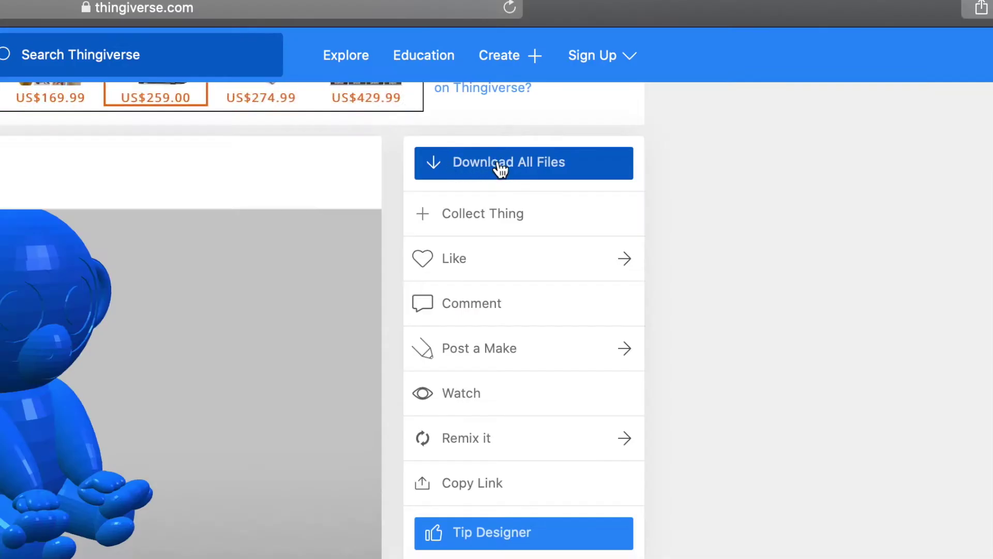
left_click(458, 166)
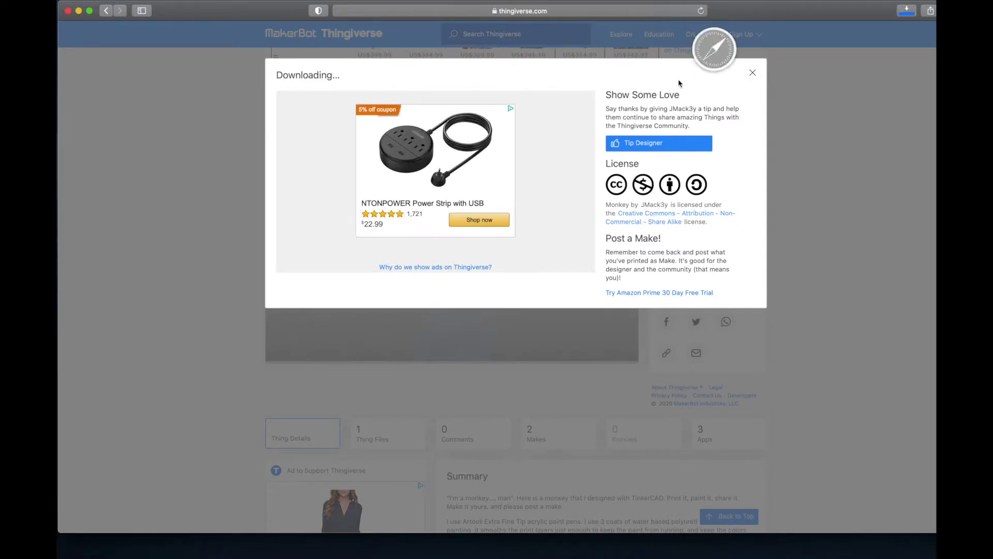
left_click(79, 11)
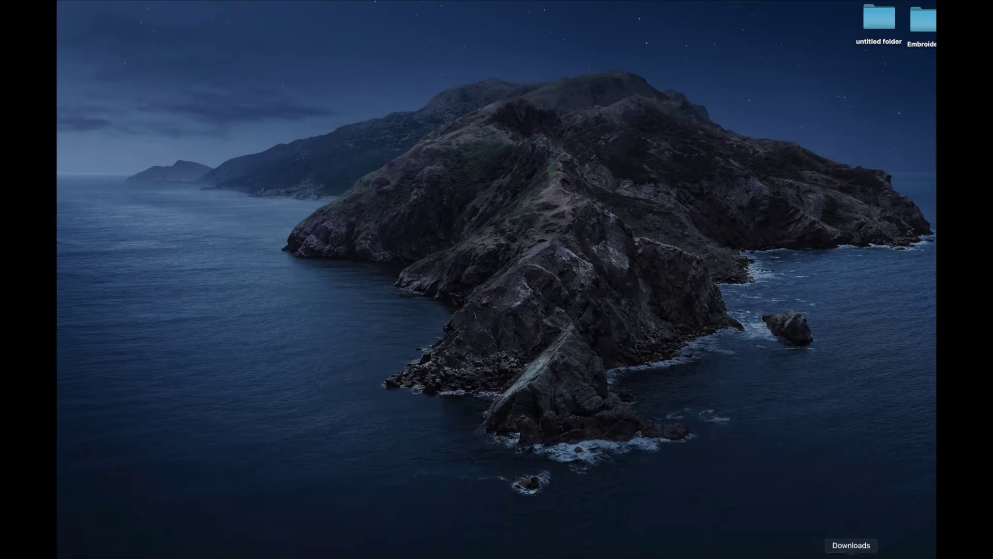
- Move the downloaded Monkey folder into 3D Print Files, close Finder, and launch Cura
left_click(851, 555)
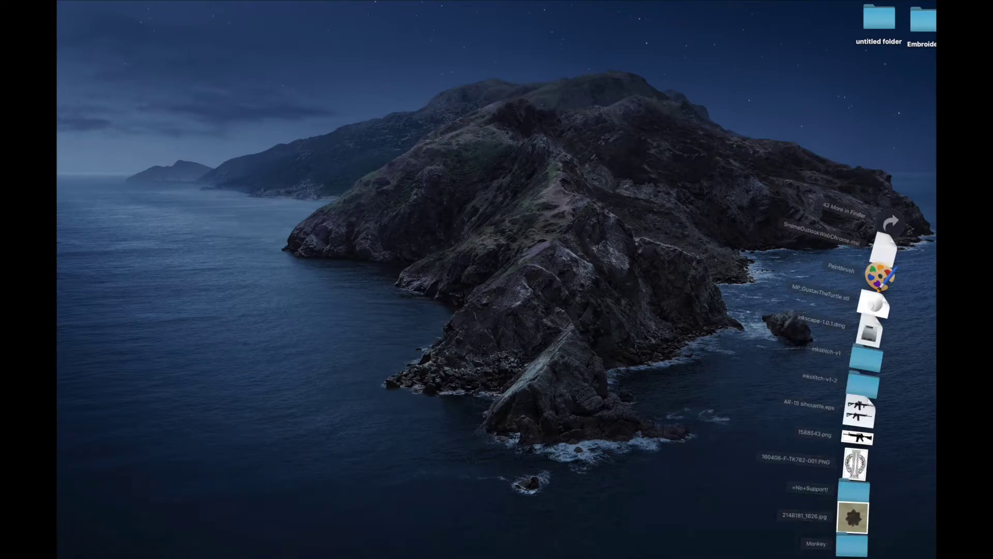
left_click_drag(851, 547, 757, 372)
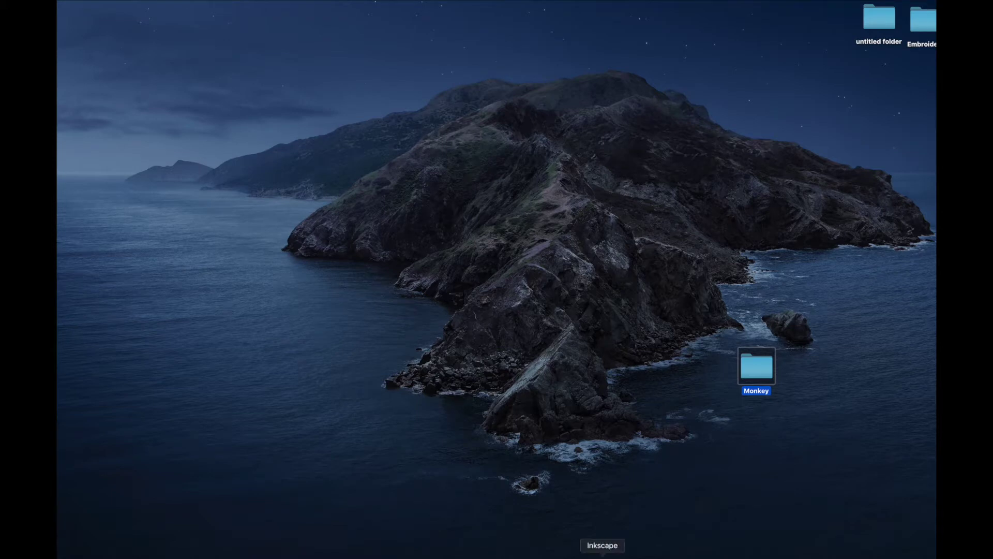
left_click(80, 552)
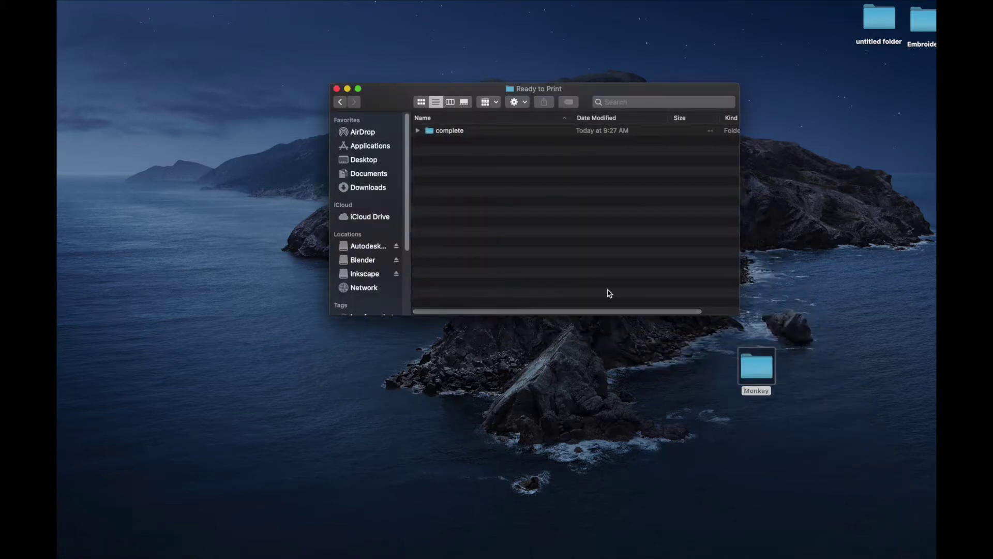
left_click(340, 102)
left_click_drag(766, 377, 479, 246)
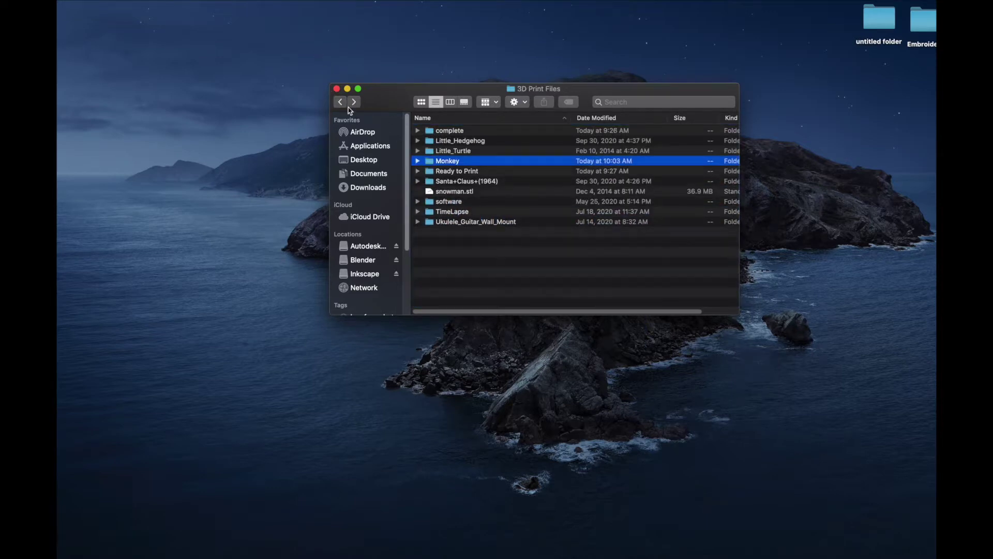
left_click(337, 89)
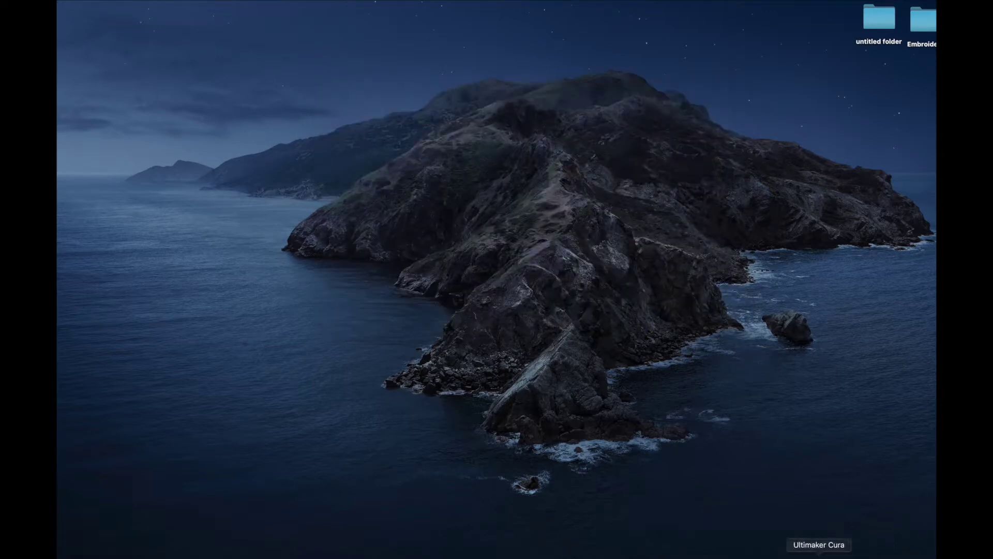
left_click(823, 553)
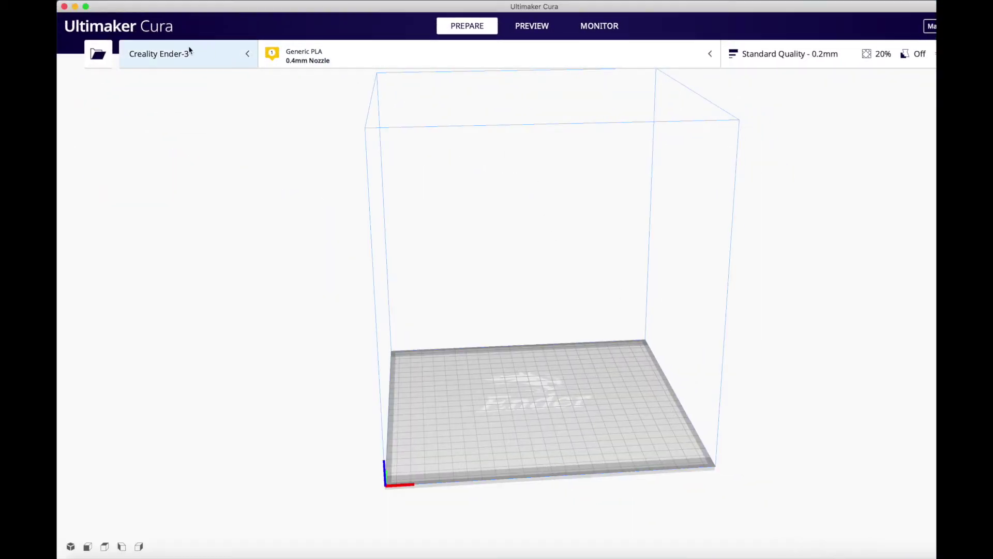
- Open Copy_of_Monkey_1.stl from 3D Print Files > Monkey > files onto the Ender-3 plate
left_click(99, 55)
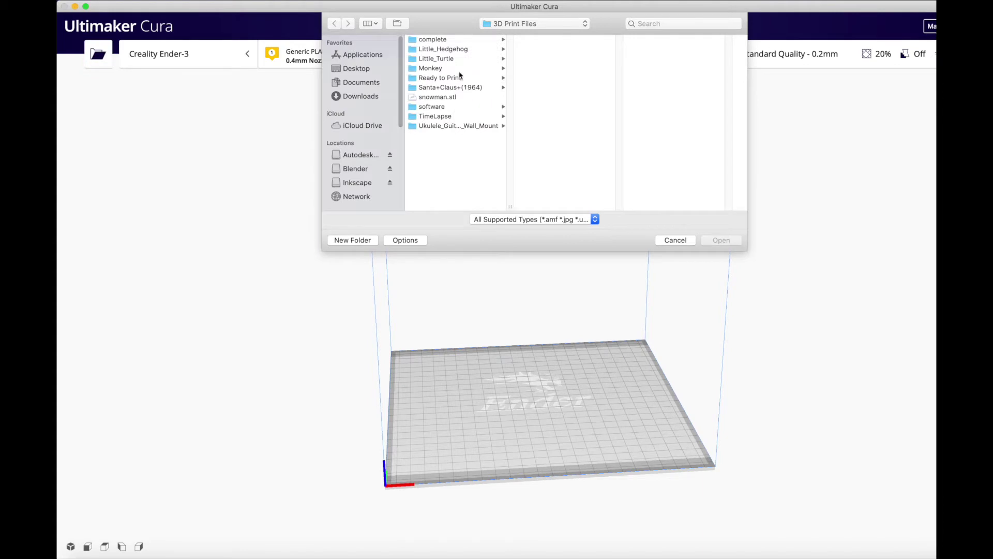
left_click(426, 69)
left_click(539, 41)
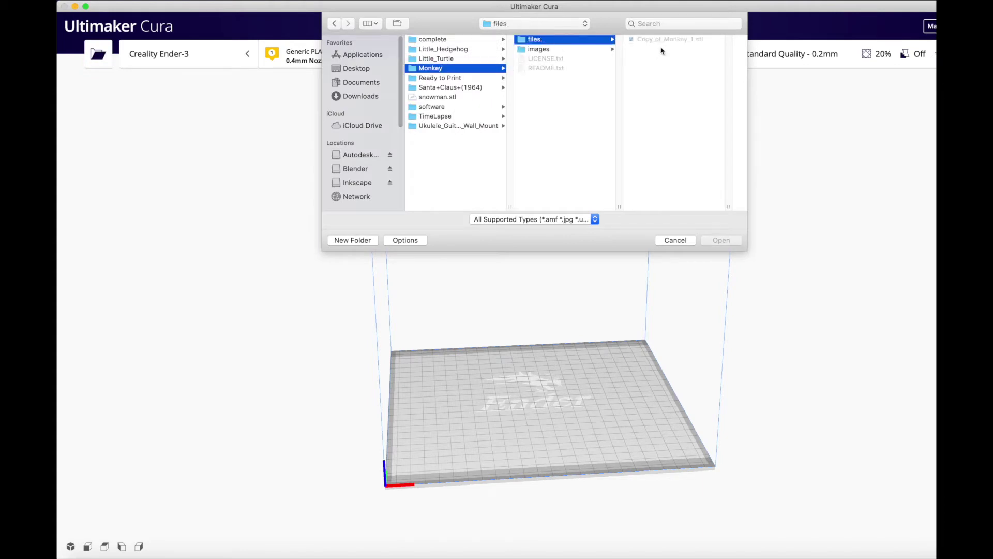
left_click(657, 41)
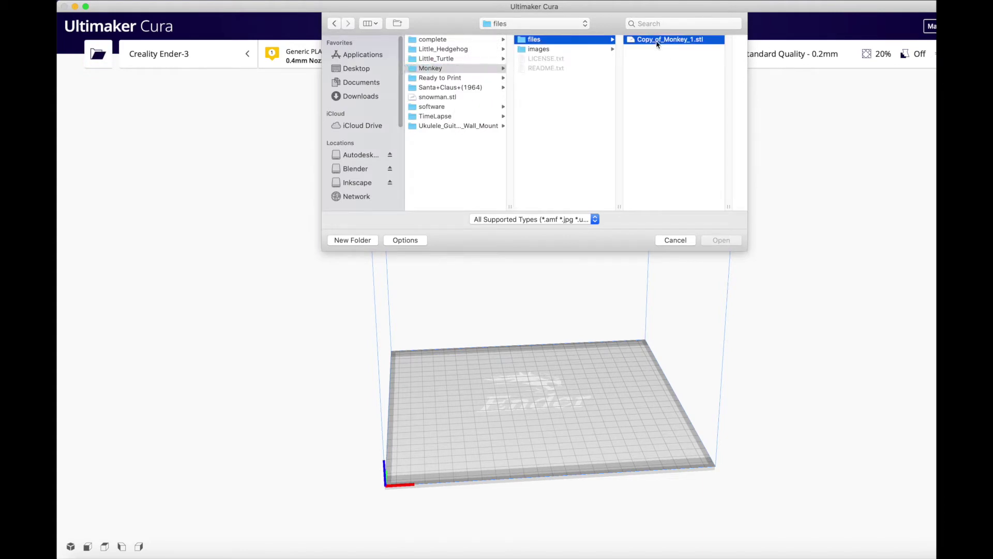
left_click(727, 242)
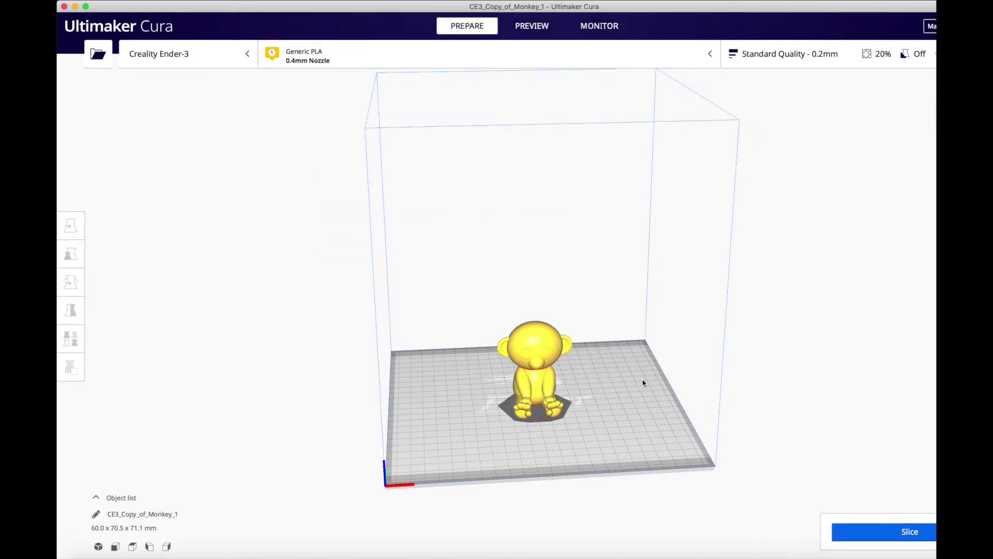
- Move the monkey left along X to -54.1795 mm
mouse_move(610, 397)
right_mouse_down()
mouse_move(472, 399)
mouse_move(401, 357)
mouse_move(474, 348)
mouse_move(682, 359)
mouse_move(659, 408)
mouse_move(613, 398)
right_mouse_up()
left_click(530, 389)
left_click_drag(607, 362, 456, 381)
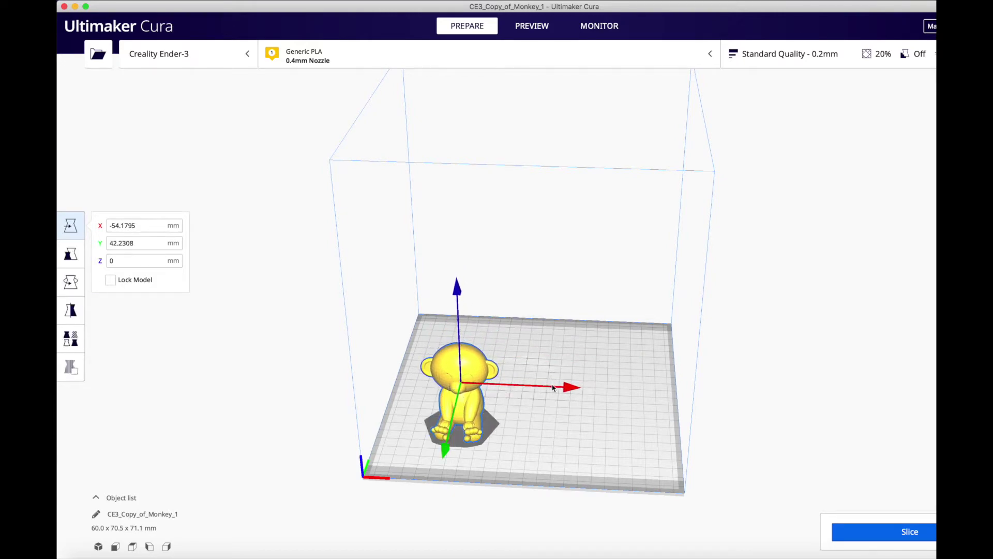
- Orbit and zoom around the monkey to inspect it from the front, back and side
right_click_drag(540, 438, 557, 383)
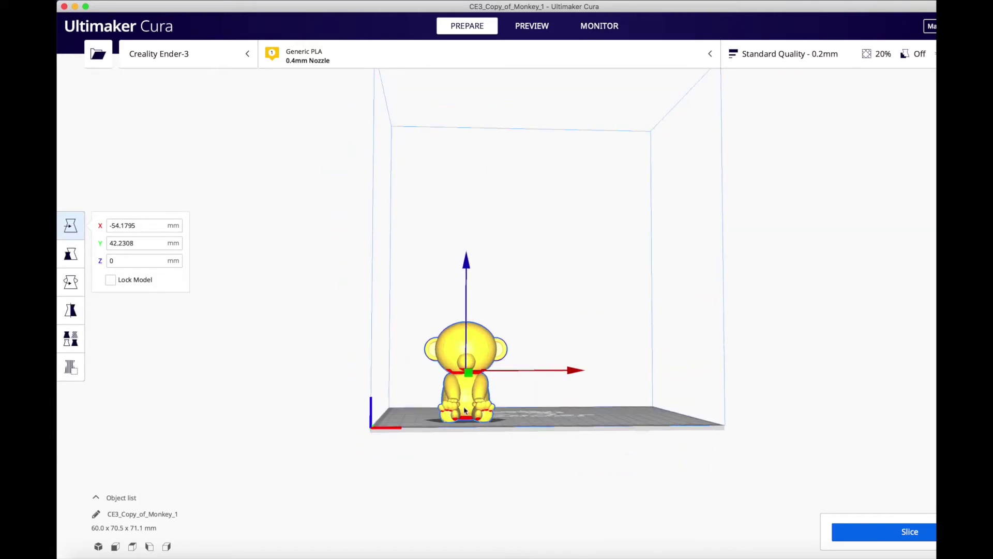
scroll(464, 409, "down", 2)
scroll(473, 413, "up", 6)
right_click_drag(473, 412, 661, 459)
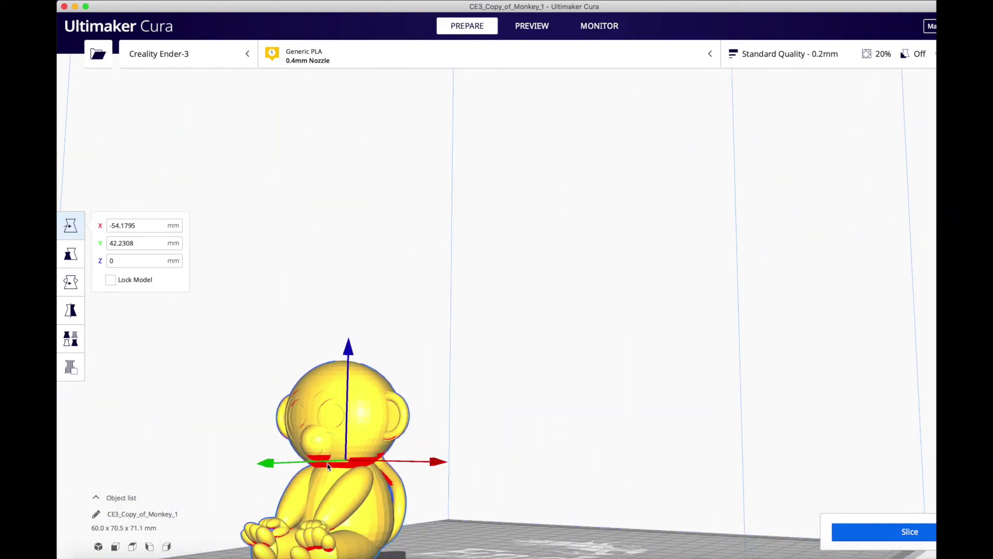
right_click_drag(398, 441, 474, 474)
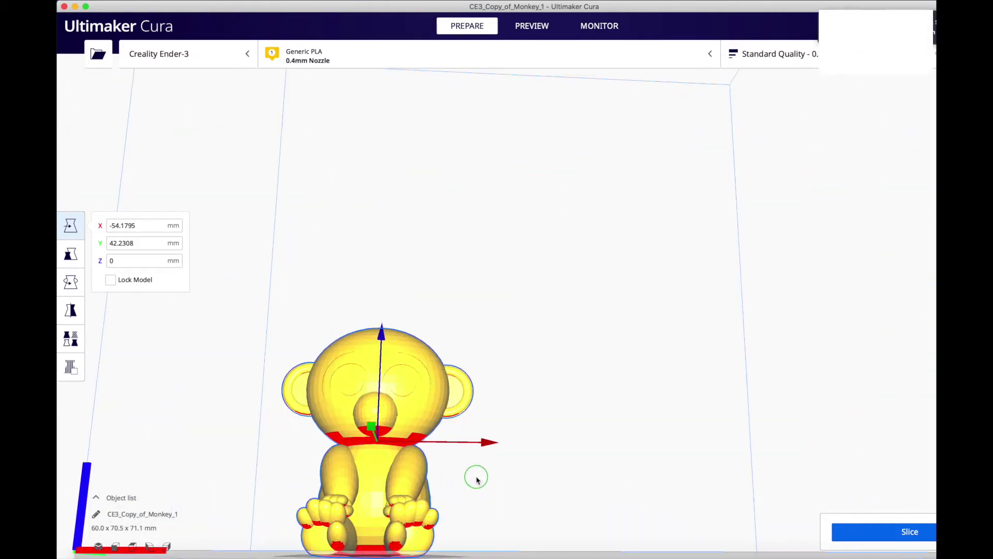
scroll(480, 484, "up", 2)
scroll(457, 498, "down", 5)
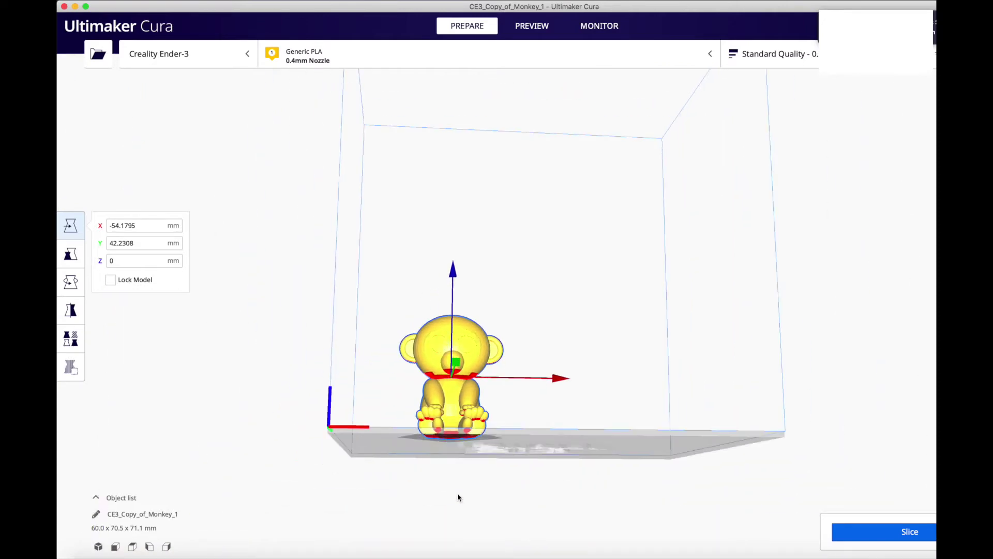
right_click_drag(544, 437, 533, 467)
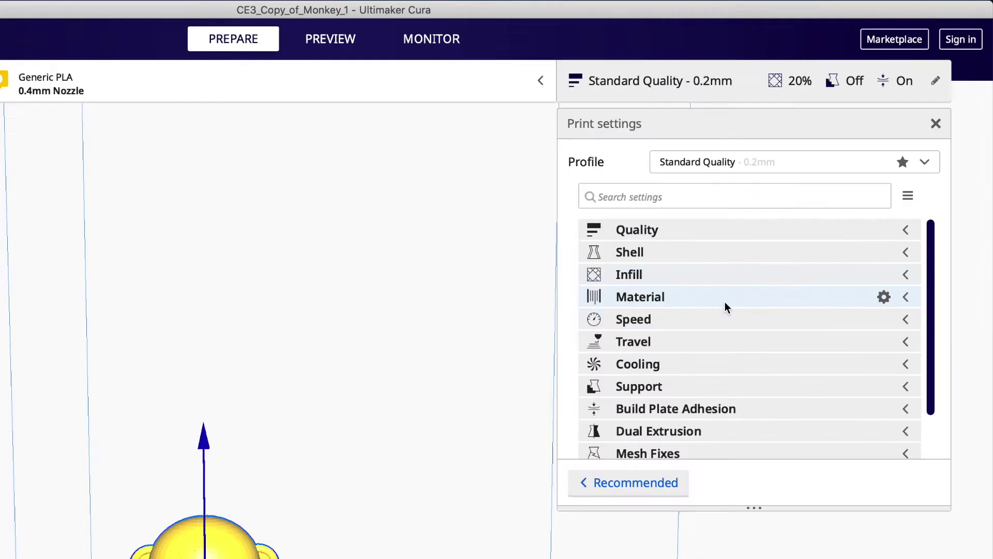
- Set Shell Wall Line Count to 3 and Top Layers to 8
left_click(906, 231)
left_click(896, 234)
left_click(908, 252)
double_click(831, 297)
type("3")
double_click(877, 412)
type("8")
left_click_drag(931, 244, 957, 248)
left_click(918, 252)
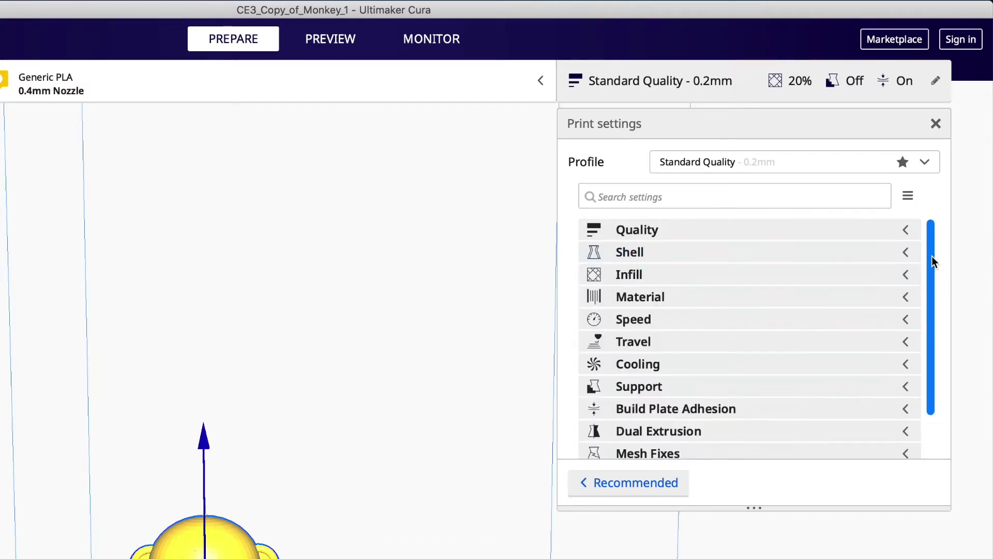
- Turn on Tree Support under Experimental settings
scroll(906, 405, "down", 2)
left_click(905, 443)
scroll(926, 336, "down", 3)
left_click(817, 362)
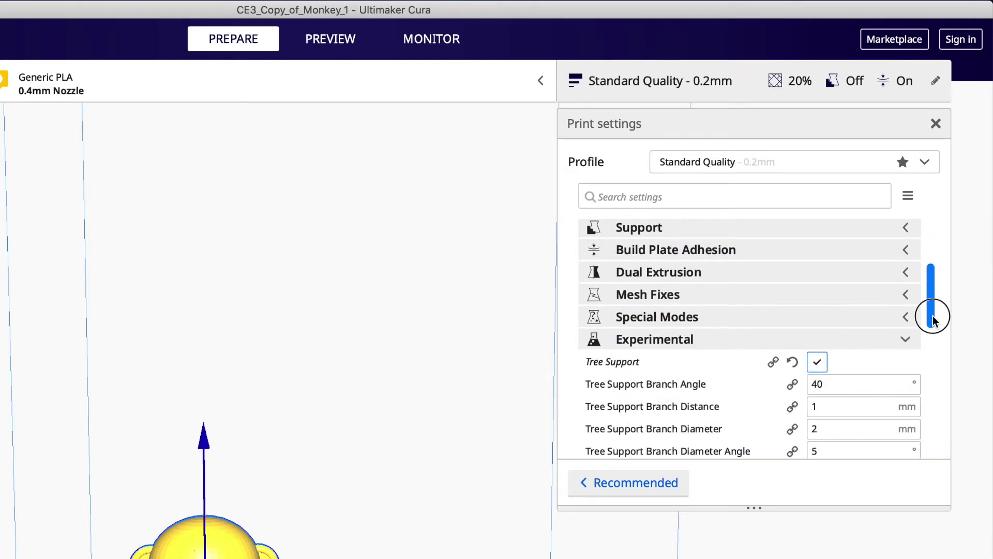
left_click(906, 339)
- Review the Material, Speed, Support and Build Plate Adhesion settings, confirming Brim adhesion
left_click(903, 247)
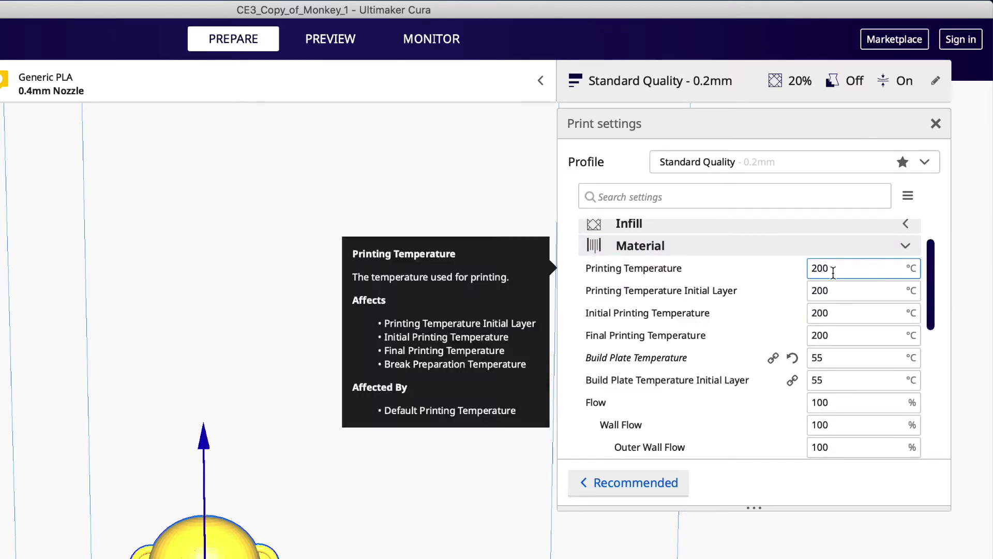
mouse_move(931, 317)
left_mouse_down()
mouse_move(932, 359)
mouse_move(936, 316)
left_mouse_up()
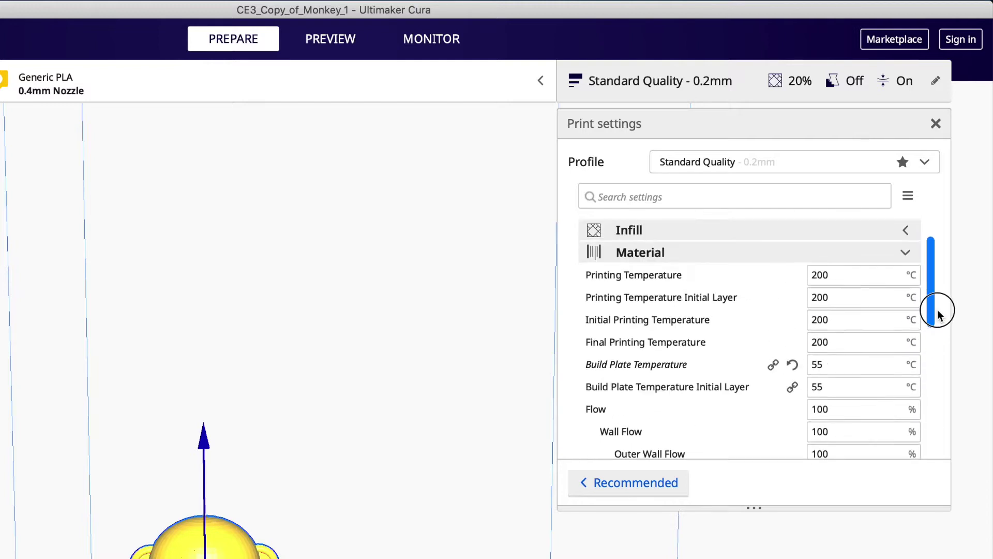
left_click(904, 238)
left_click(906, 289)
left_click(905, 289)
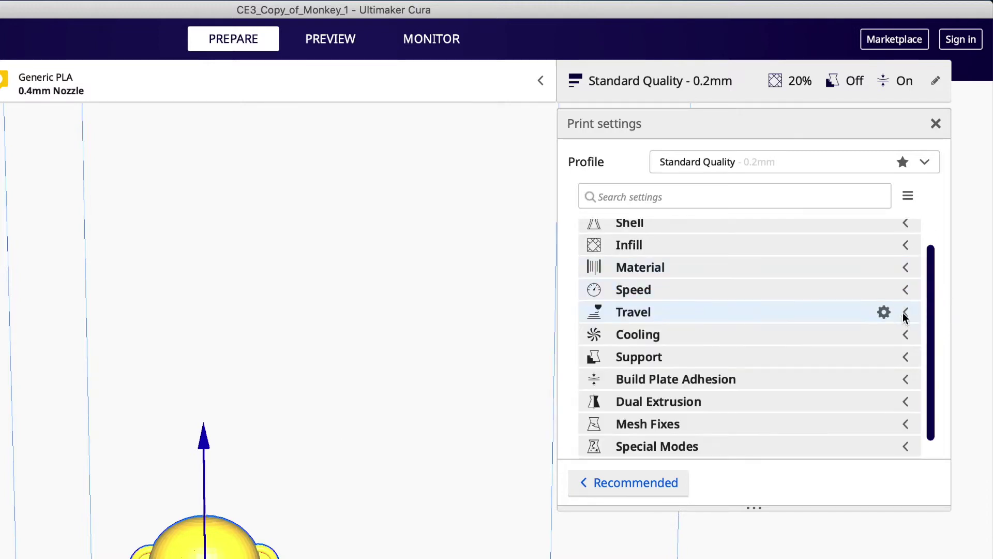
left_click(906, 356)
scroll(909, 310, "down", 1)
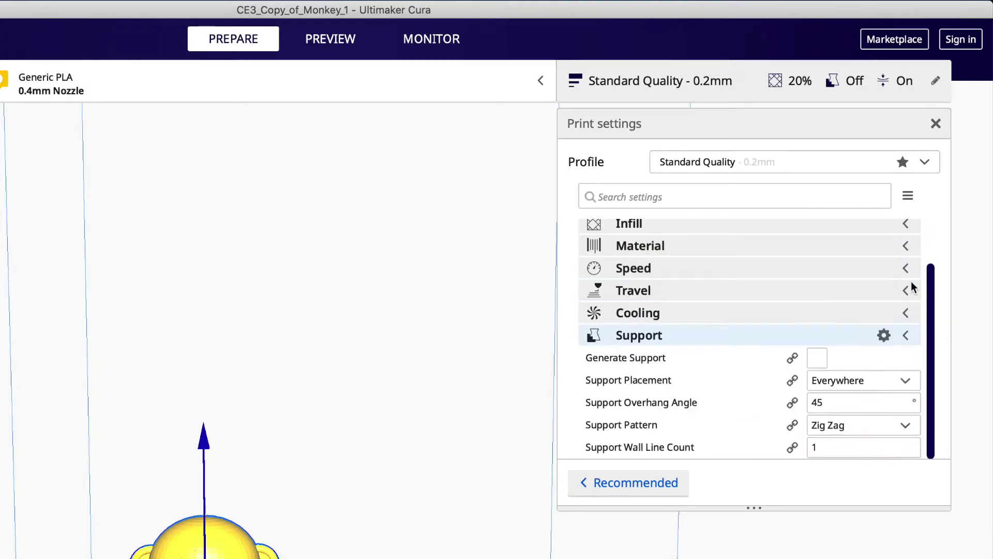
left_click(906, 336)
left_click(905, 358)
scroll(890, 320, "down", 3)
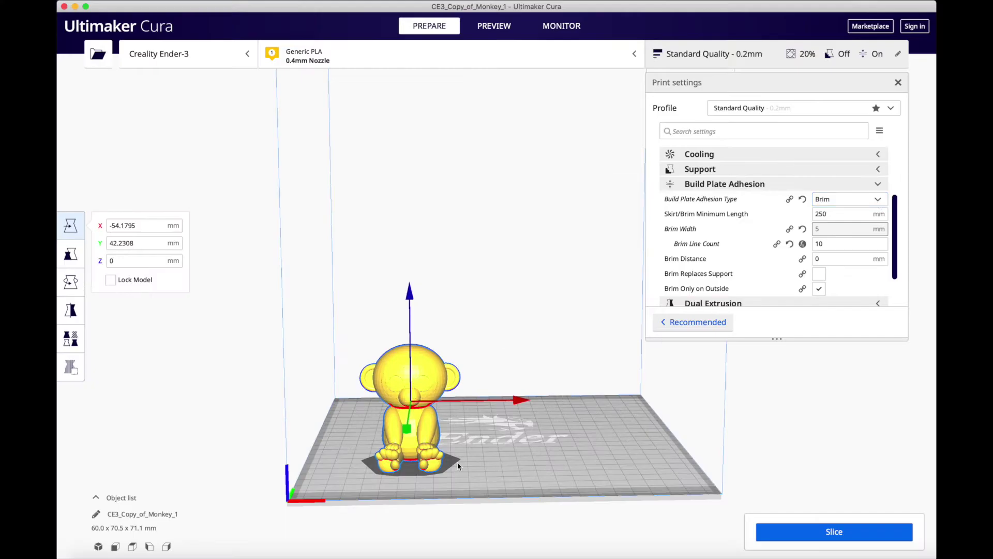
- Orbit around the monkey and deselect the model
right_click_drag(325, 435, 249, 529)
right_click_drag(441, 351, 441, 351)
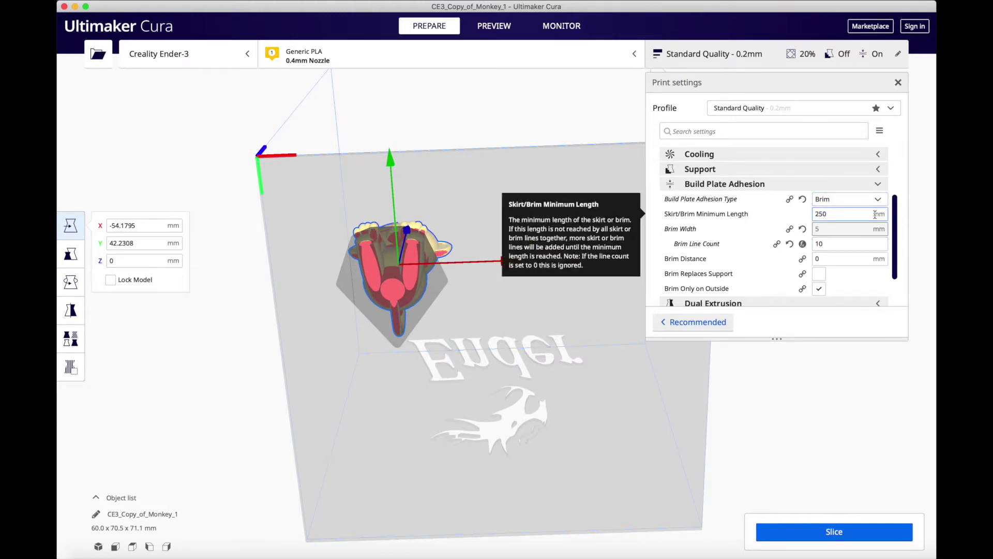
left_click_drag(897, 264, 903, 221)
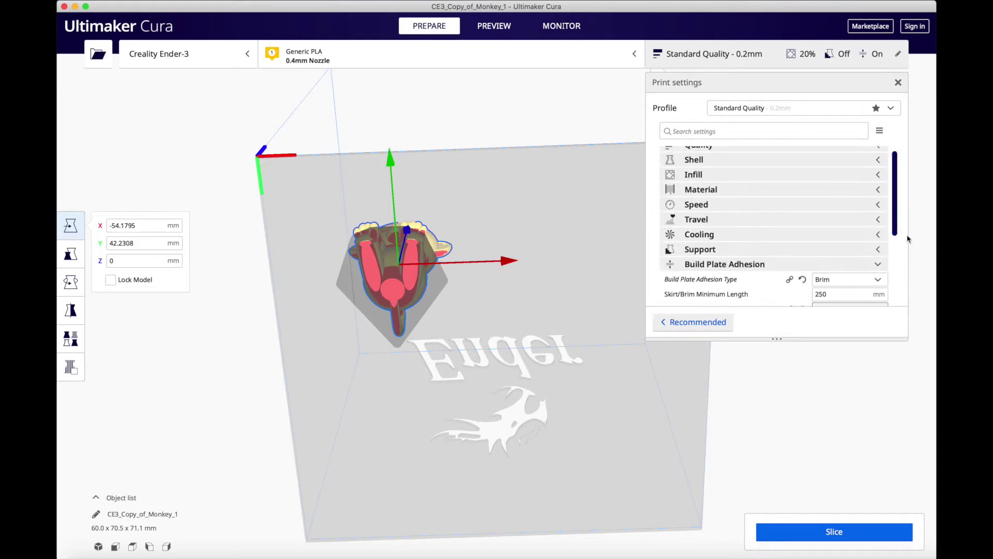
left_click(919, 237)
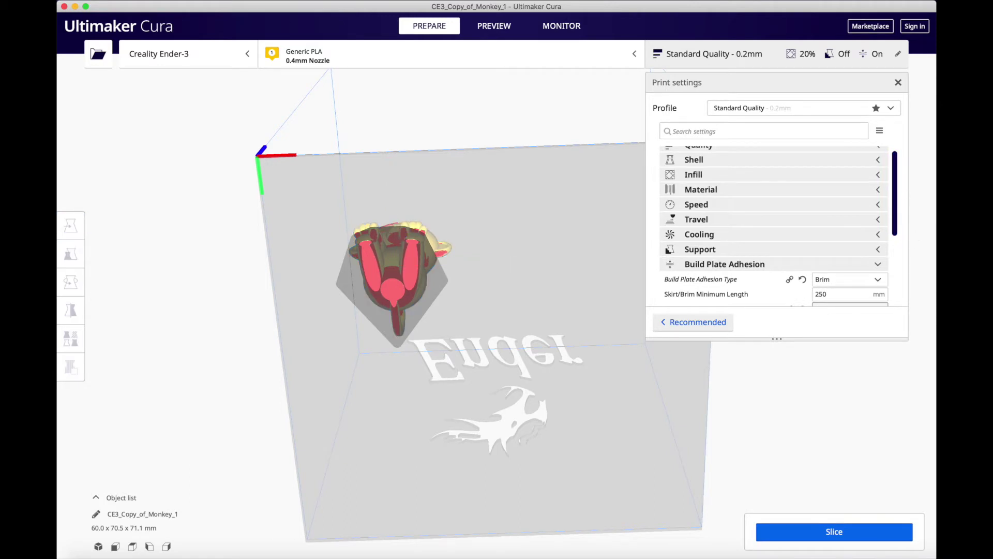
- Slice the monkey, close the settings panel, and orbit while the 2 h 53 min estimate finishes
left_click(834, 533)
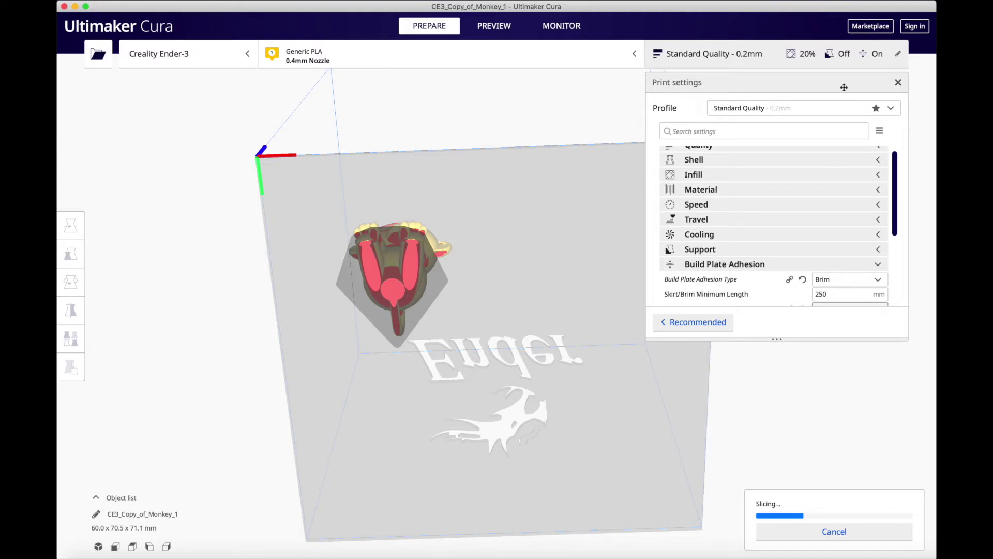
left_click(897, 54)
right_click_drag(720, 176, 740, 306)
right_click_drag(278, 391, 402, 361)
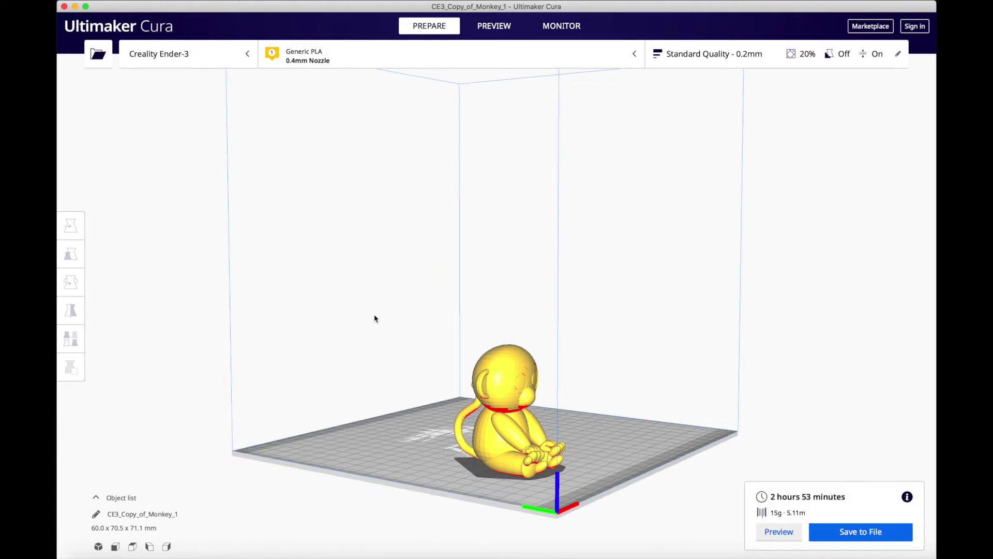
- Preview the slice, orbit around the monkey, limit layers to 227, and reopen print settings
left_click(780, 533)
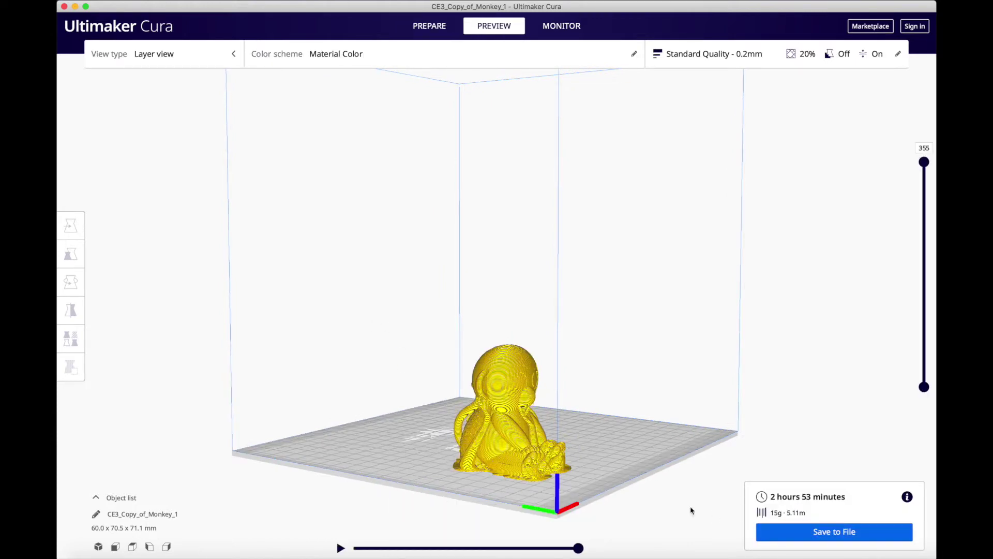
scroll(489, 430, "up", 5)
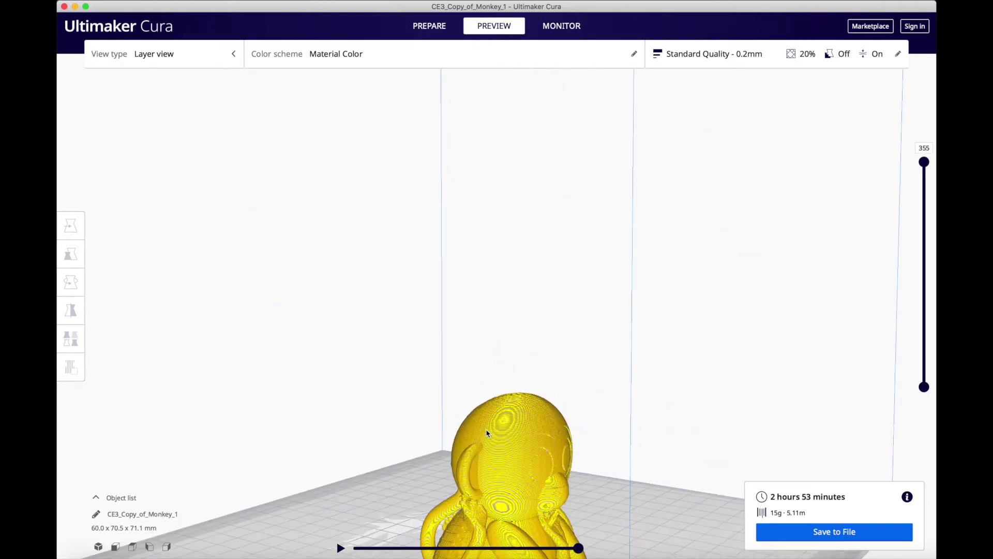
right_click_drag(554, 431, 488, 270)
right_click_drag(598, 207, 589, 238)
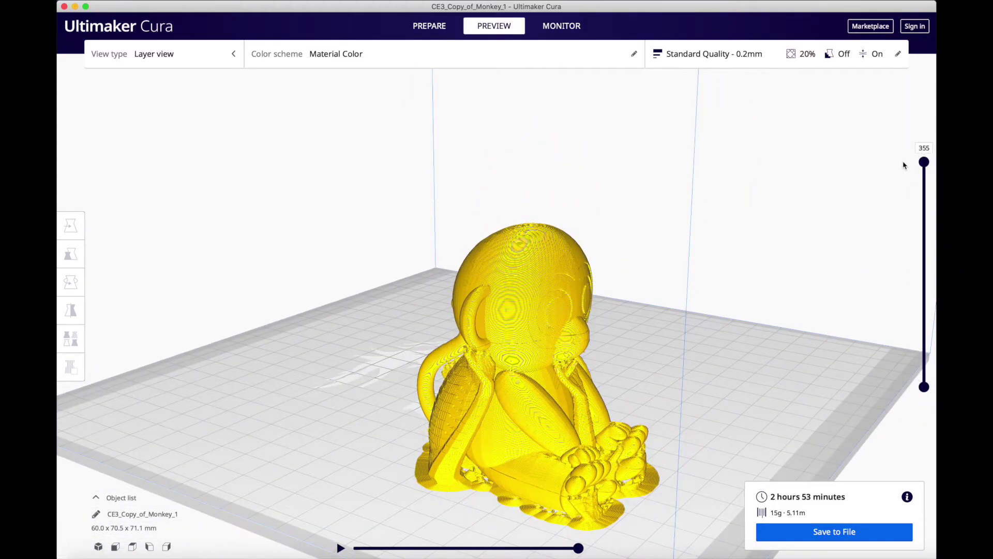
left_click_drag(924, 171, 926, 23)
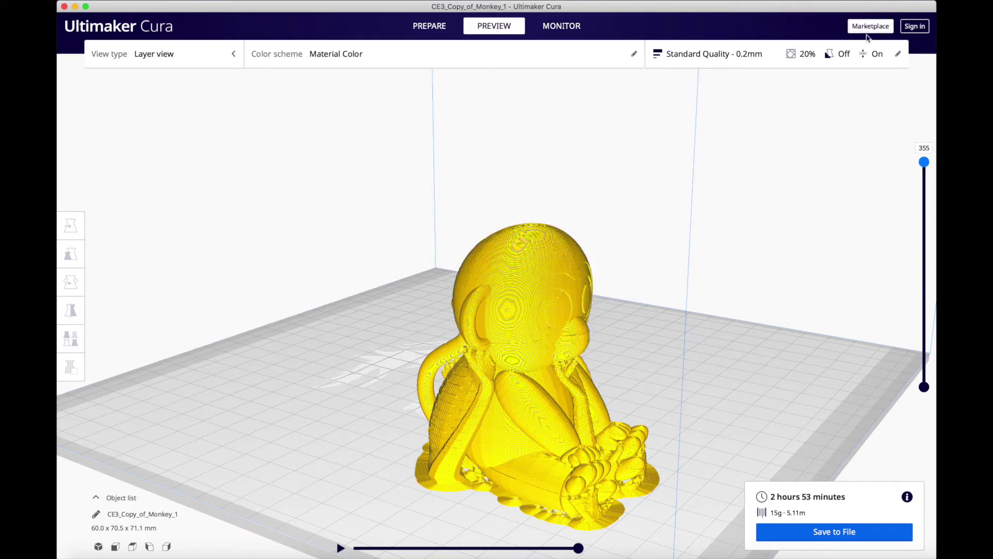
left_click(901, 56)
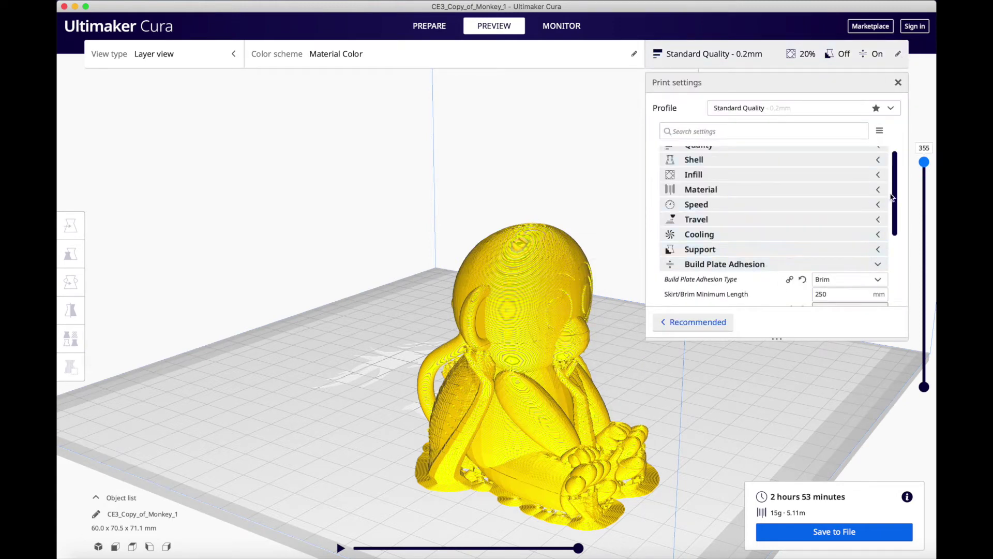
- Untick Spiralize Outer Contour under Special Modes and re-slice, estimating 5 h 1 min, 34 g
left_click_drag(894, 193, 888, 273)
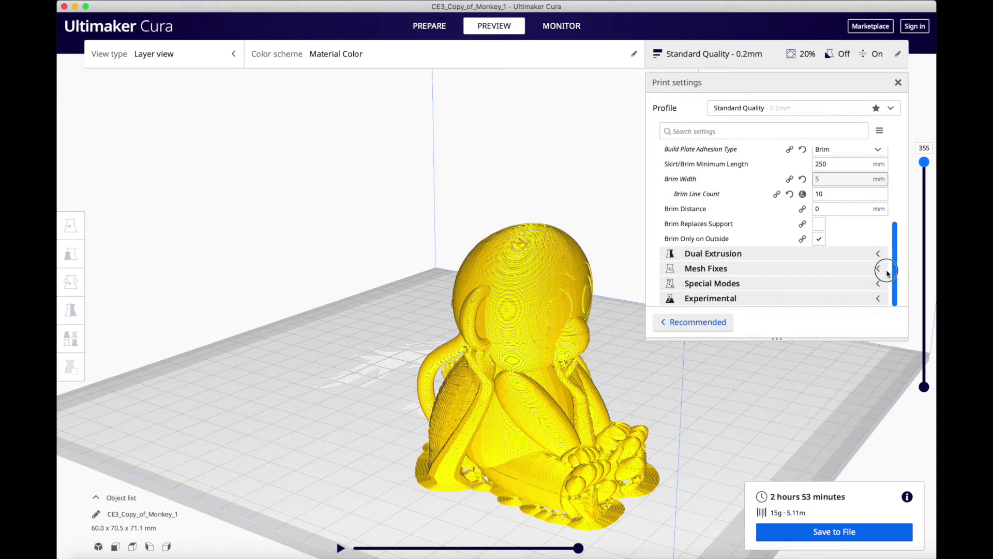
left_click(879, 285)
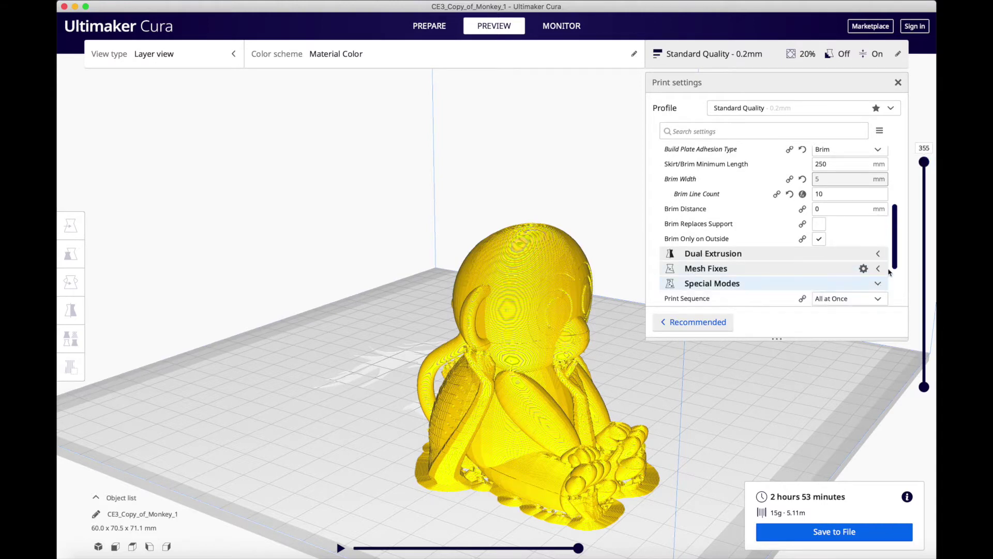
left_click_drag(896, 242, 889, 286)
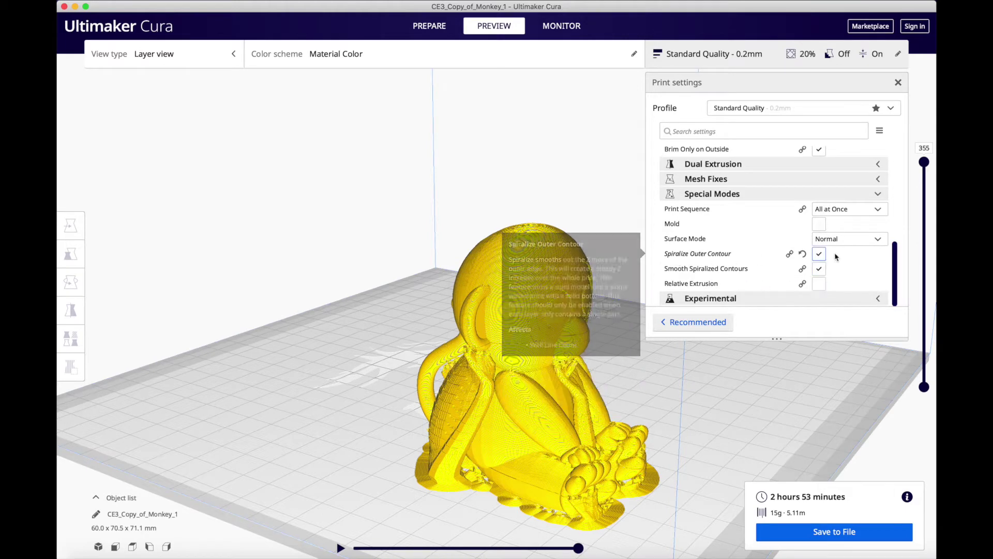
left_click(819, 253)
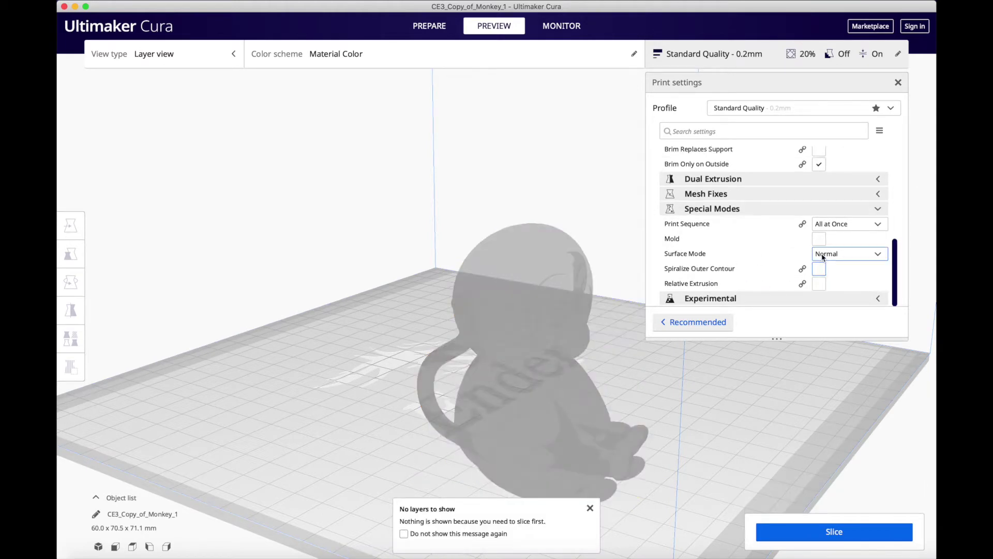
left_click(836, 536)
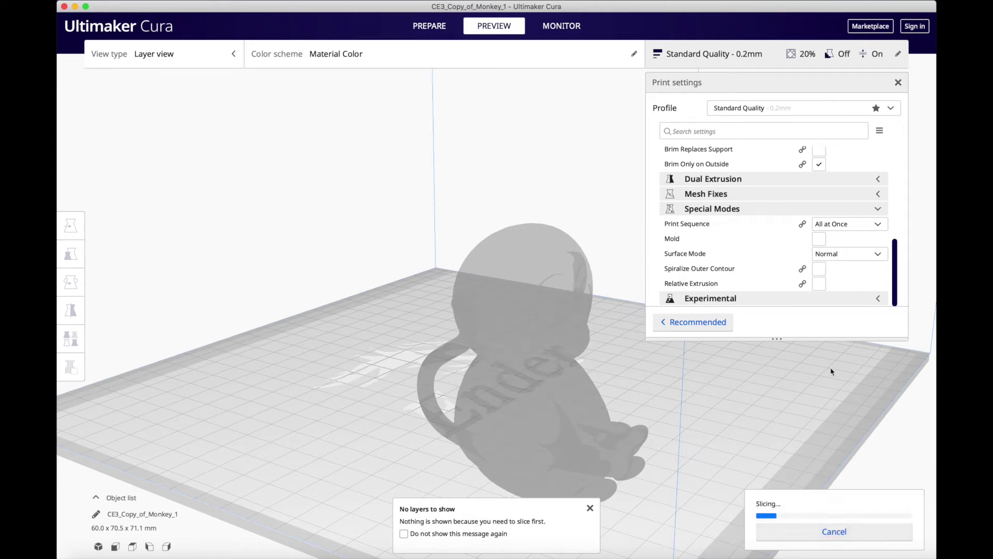
left_click(903, 51)
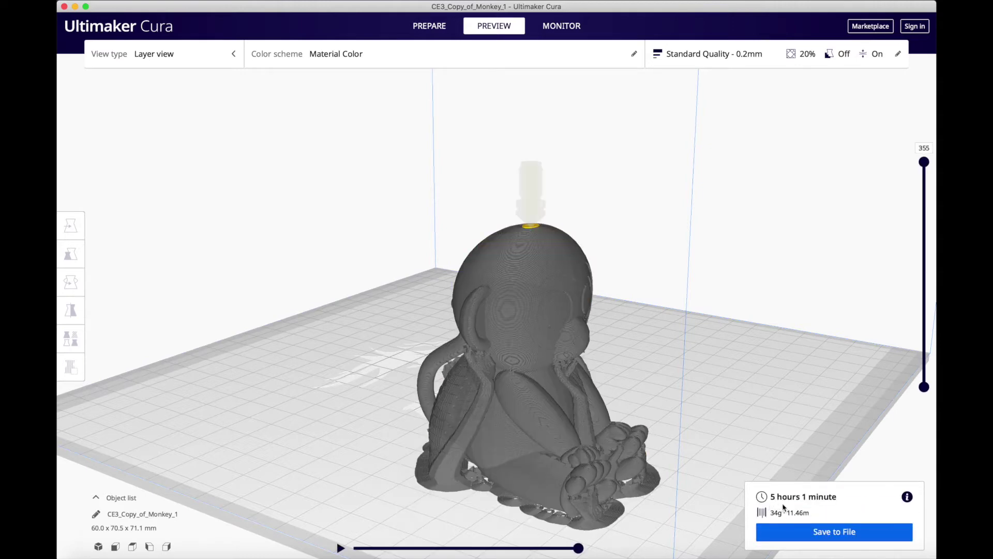
- Inspect the 5 h 1 min, 34 g slice through its 355 layers and open Save to File
mouse_move(927, 162)
left_mouse_down()
mouse_move(929, 376)
mouse_move(925, 162)
left_mouse_up()
right_click_drag(647, 274, 679, 321)
middle_click_drag(442, 386, 608, 307)
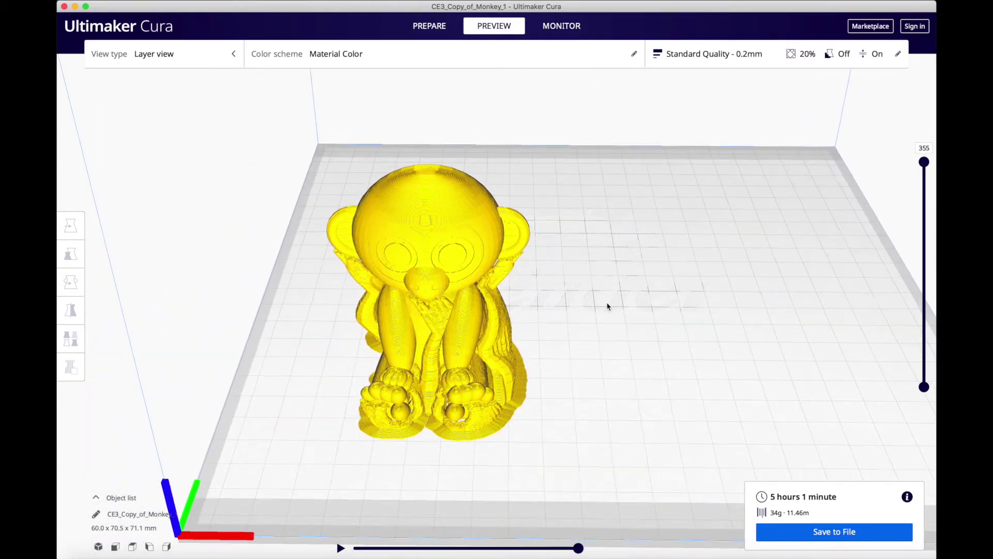
left_click(850, 533)
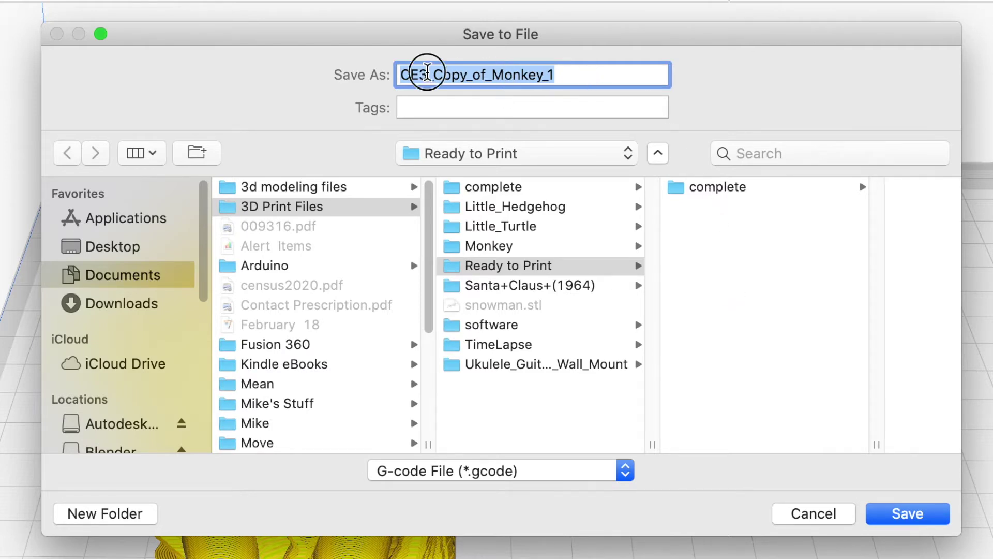
- Rename the file from CE3_Copy_of_Monkey_1 to PLA_Copy_of_Monkey_1
left_click(428, 72)
left_click_drag(427, 75, 400, 74)
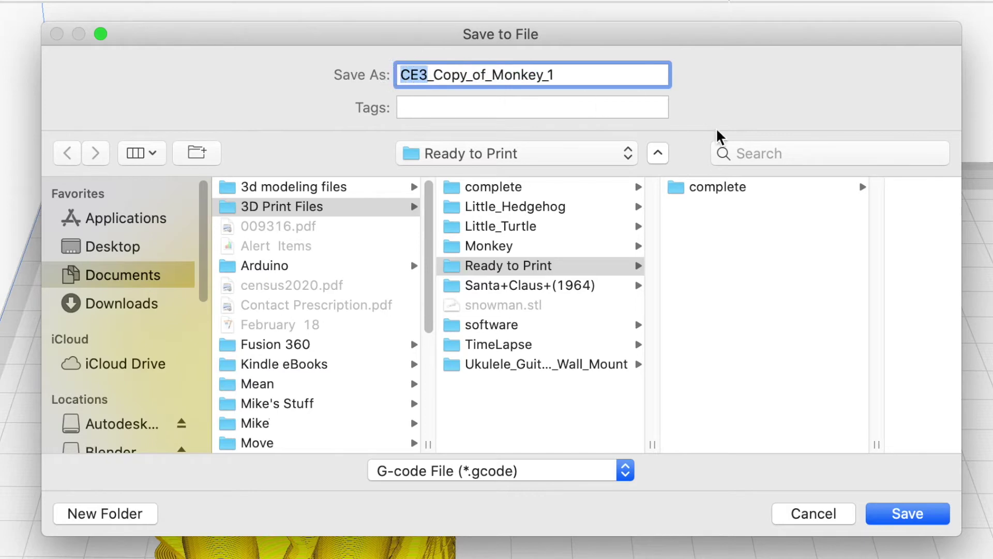
type("PLA")
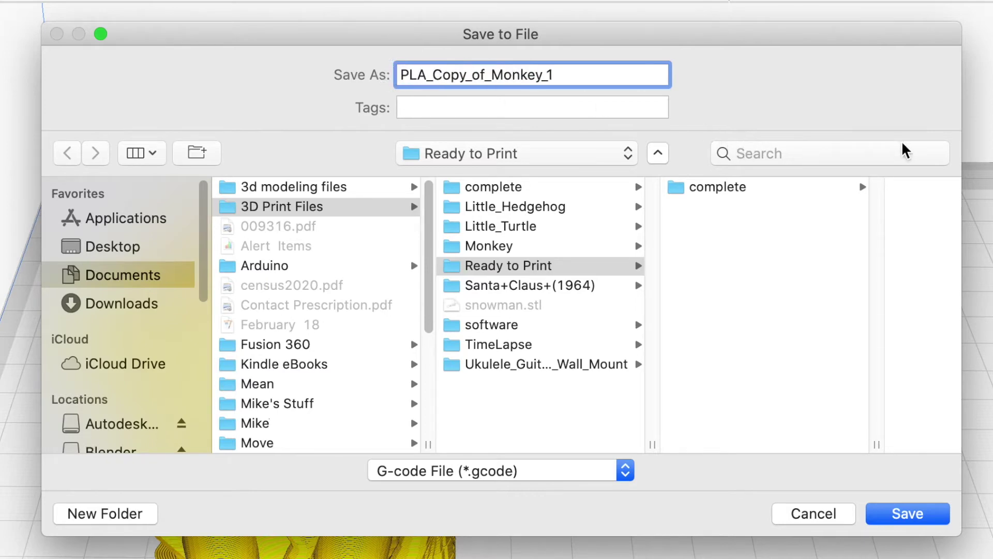
- Save the G-code to Ready to Print, dismiss the notice, and minimize Cura
left_click(920, 522)
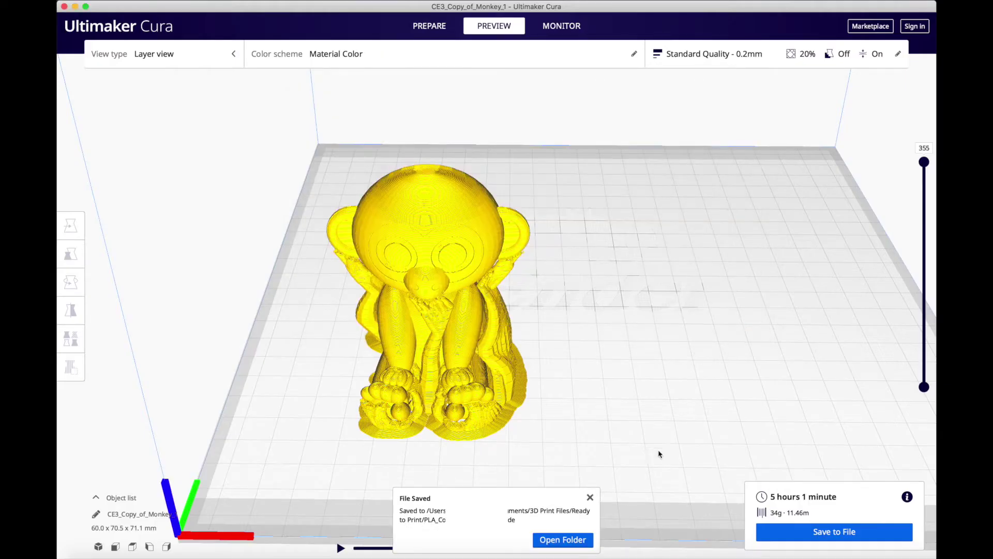
left_click(590, 498)
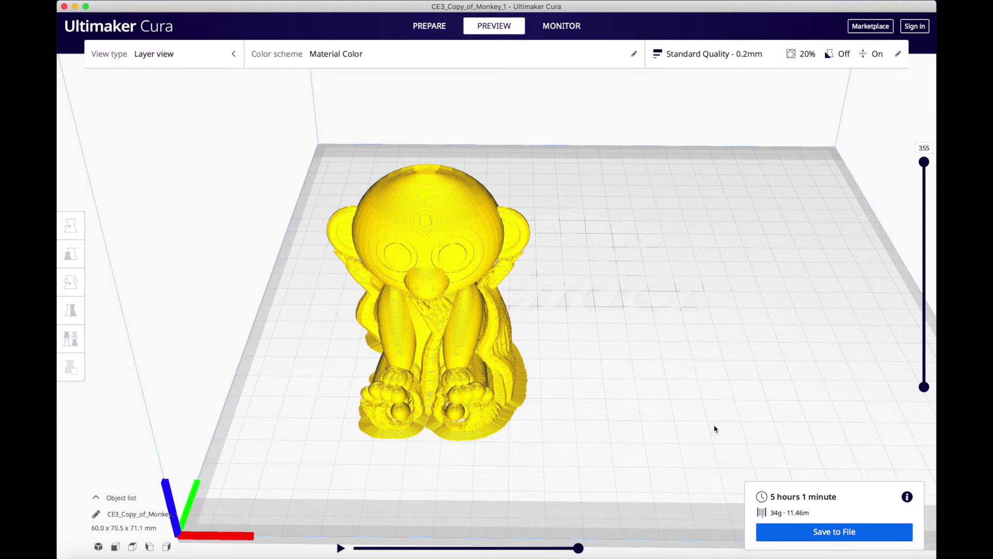
left_click(74, 6)
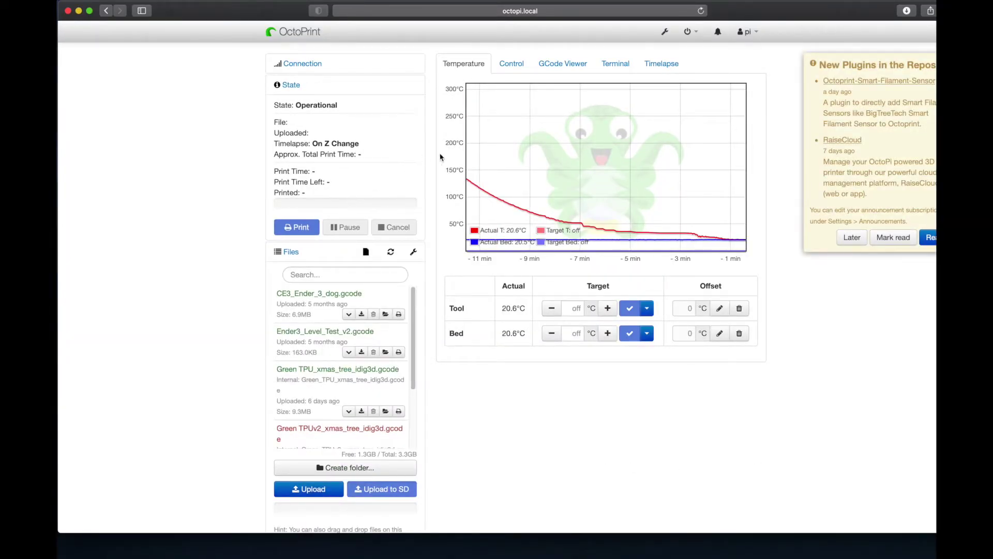
- Mark the New Plugins announcement read and switch to OctoPrint's Control page
left_click(893, 237)
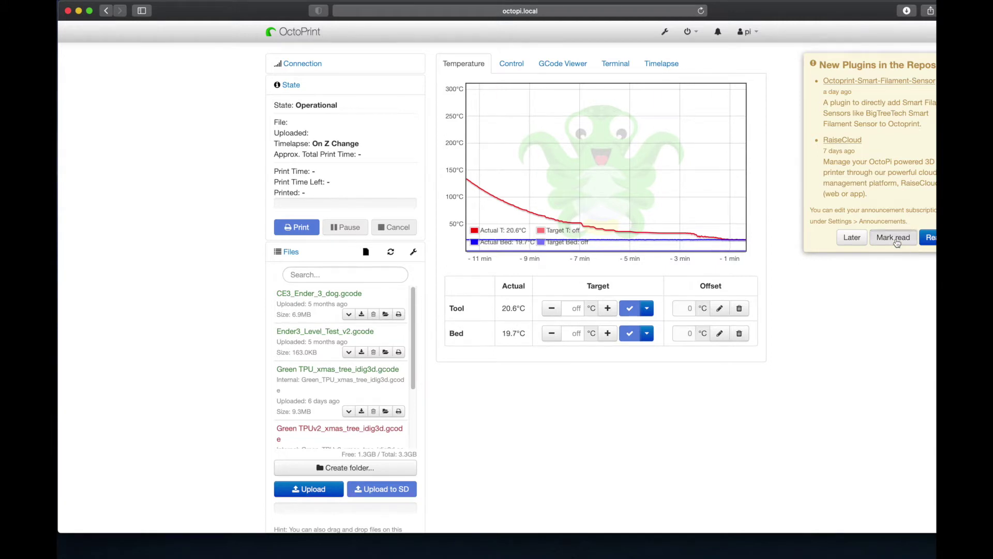
left_click(513, 64)
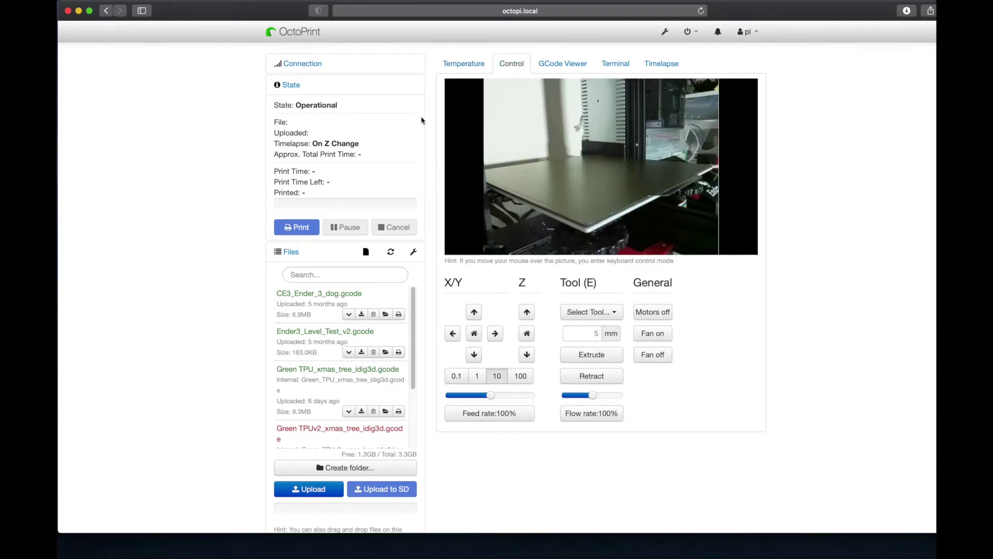